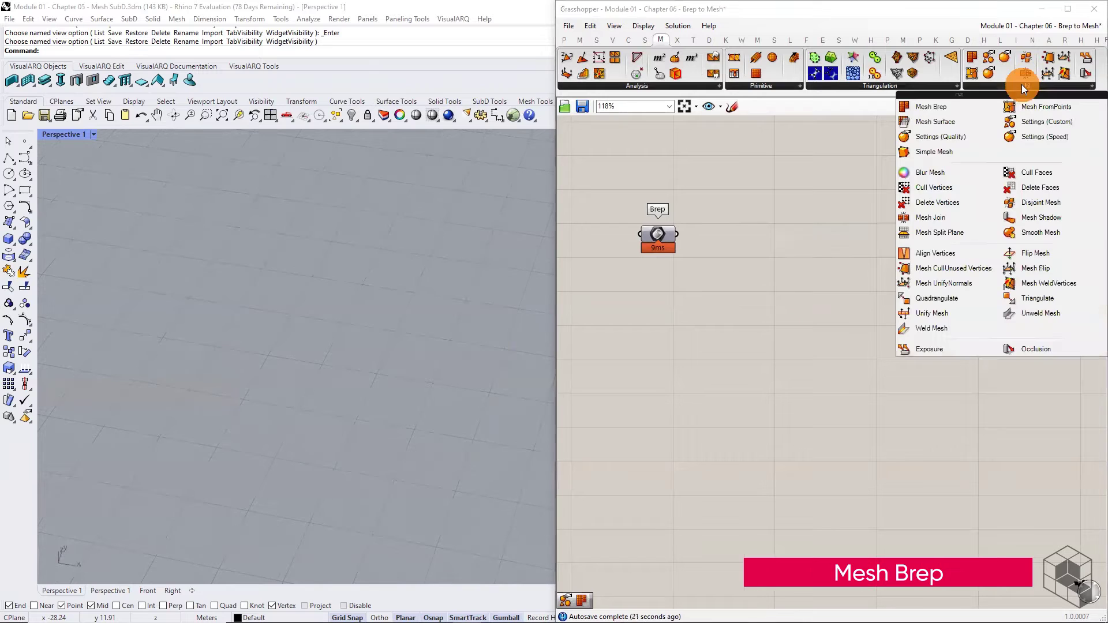
# - Add a Mesh Brep component beside the Brep parameter and turn on the Brep parameter's preview
pyautogui.click(955, 106)
pyautogui.click(770, 239)
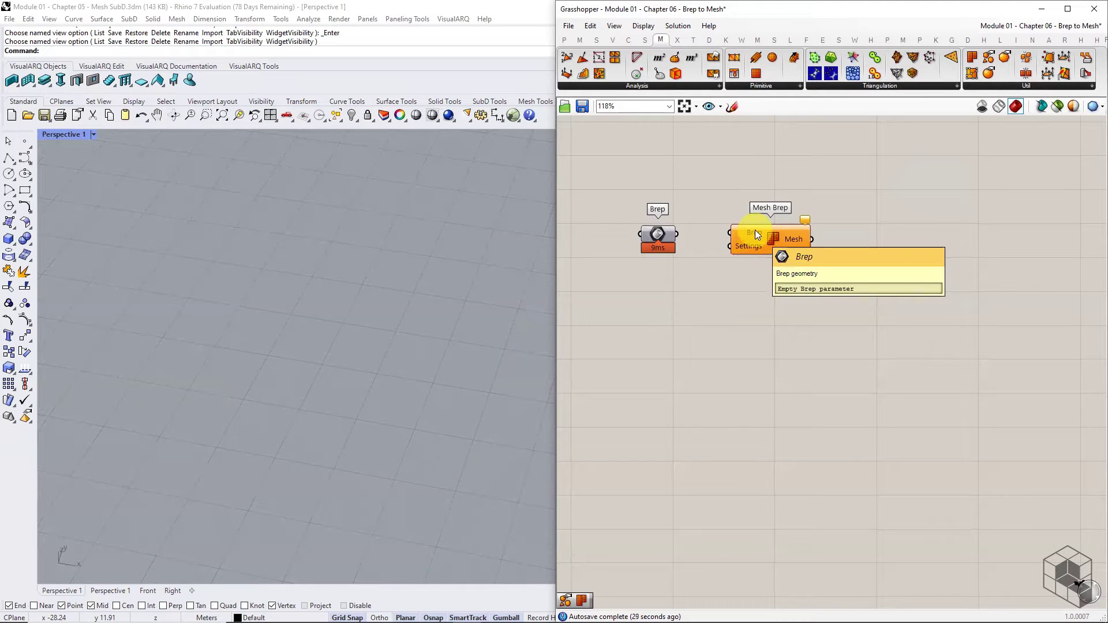
pyautogui.moveTo(756, 249)
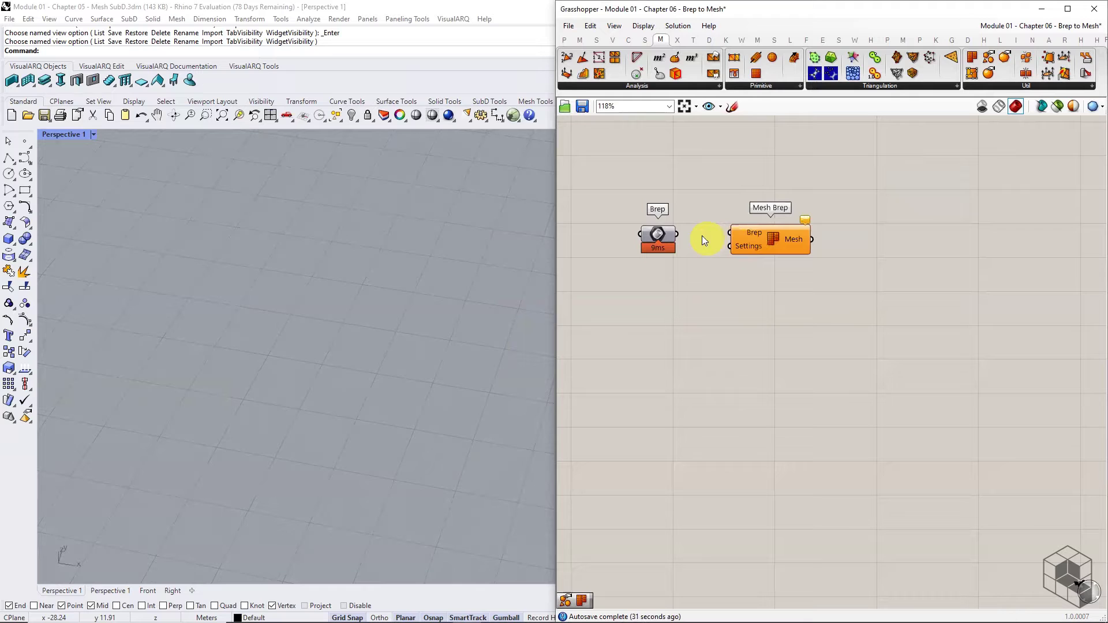
pyautogui.middleClick(659, 234)
pyautogui.click(695, 205)
pyautogui.click(688, 296)
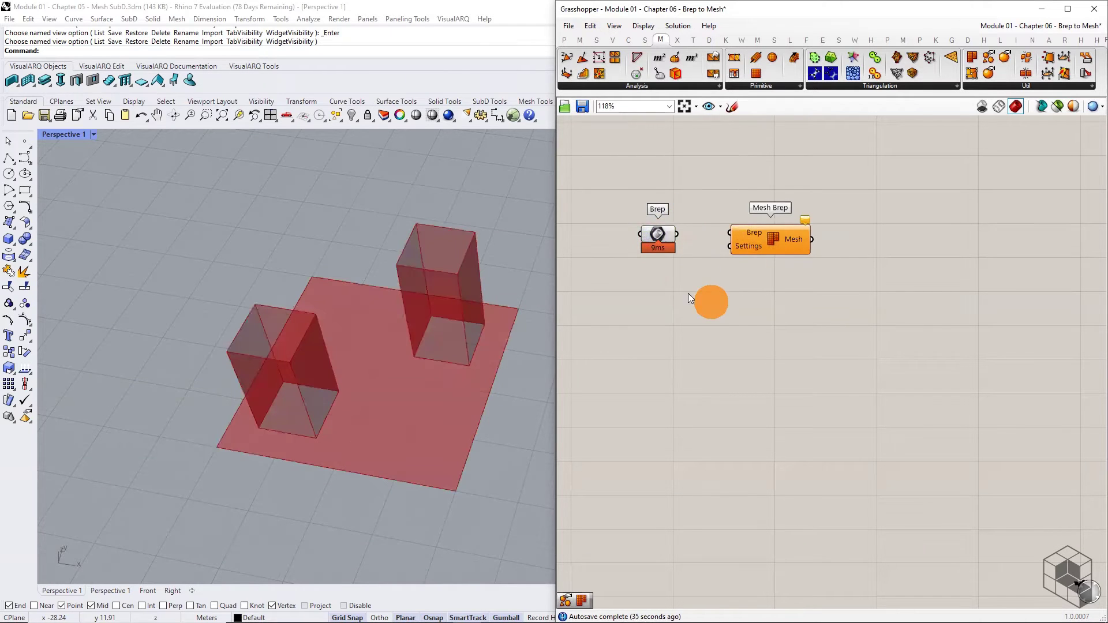
# - Connect the Brep parameter to Mesh Brep's Brep input and hide the Brep parameter's preview
pyautogui.moveTo(660, 233)
pyautogui.moveTo(676, 234); pyautogui.dragTo(755, 237)
pyautogui.click(783, 240)
pyautogui.click(681, 205)
pyautogui.middleClick(658, 234)
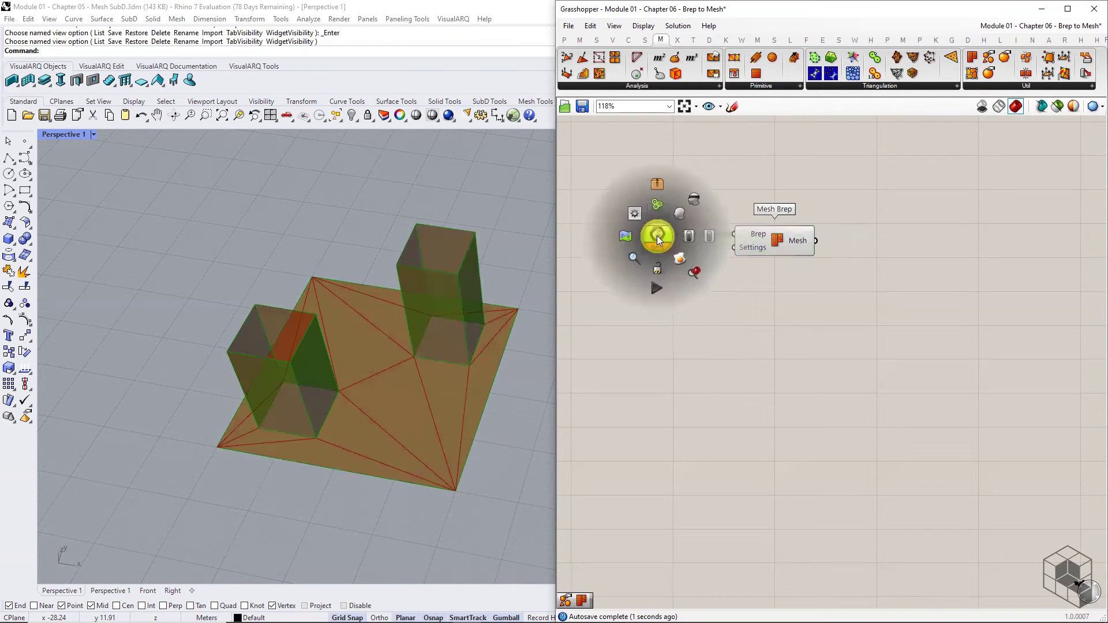
pyautogui.click(698, 197)
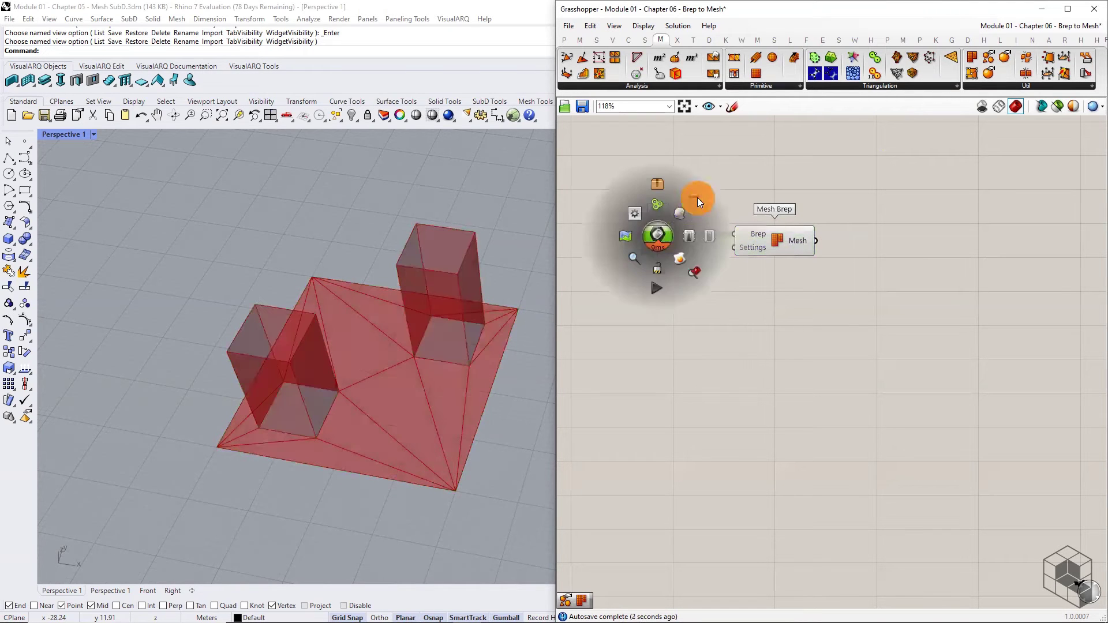
# - Place a Settings (Custom) component for mesh settings below the Brep parameter
pyautogui.click(1013, 84)
pyautogui.moveTo(1042, 118); pyautogui.dragTo(684, 343)
pyautogui.moveTo(683, 343); pyautogui.dragTo(839, 350, button='right')
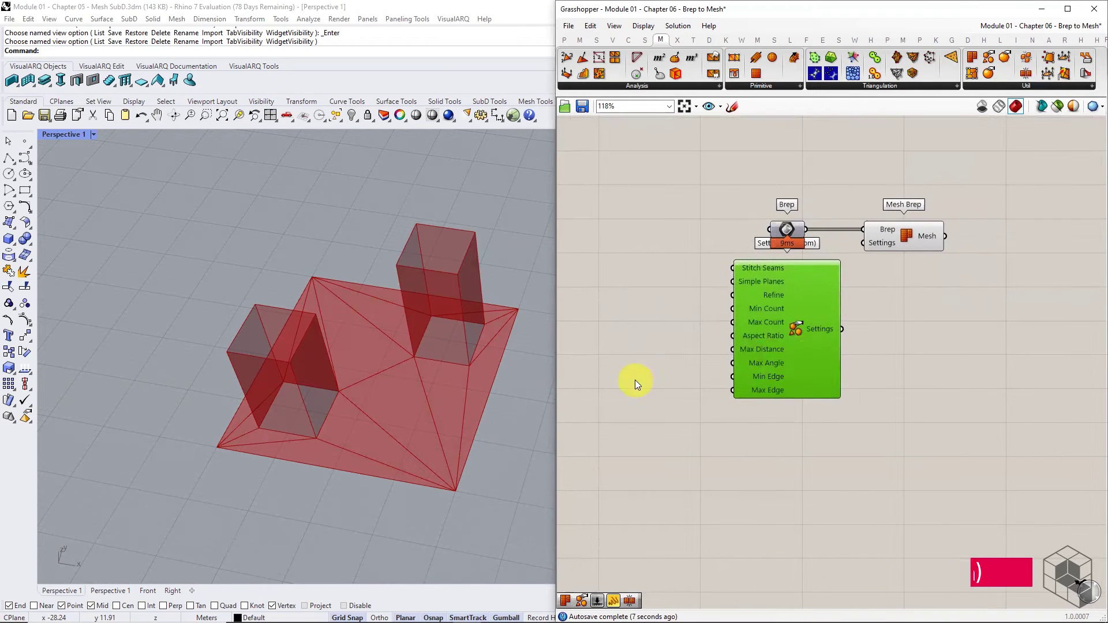
# - Create a number slider starting at 1 beside the custom settings component and duplicate it directly below
pyautogui.doubleClick(633, 381)
pyautogui.write('Number Slider')
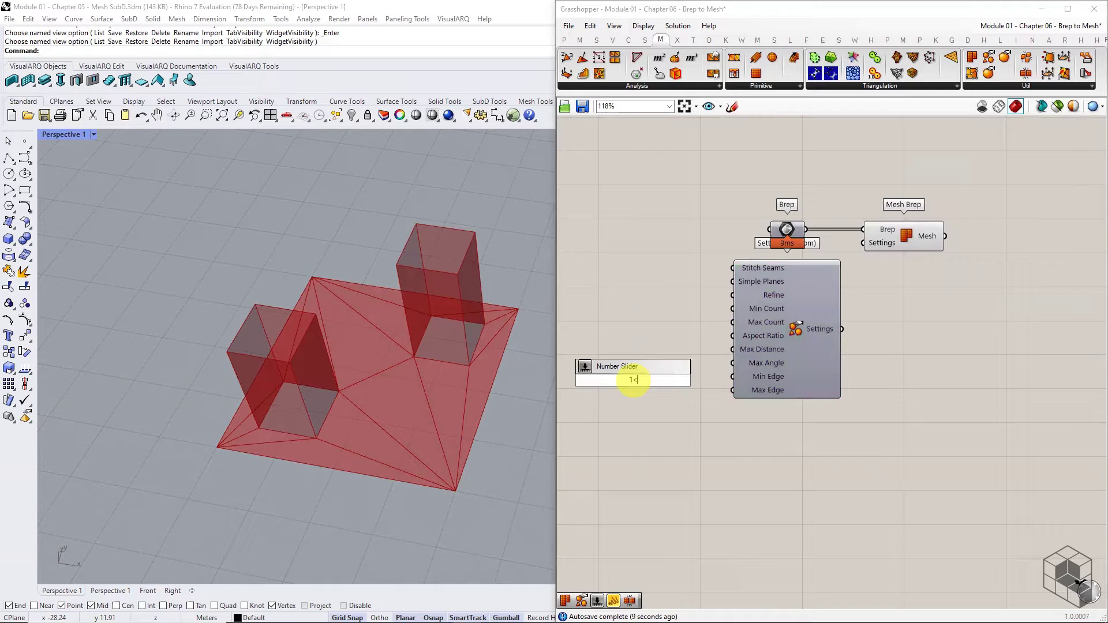
pyautogui.press('Return')
pyautogui.keyDown('alt'); pyautogui.moveTo(664, 380); pyautogui.dragTo(665, 402); pyautogui.keyUp('alt')
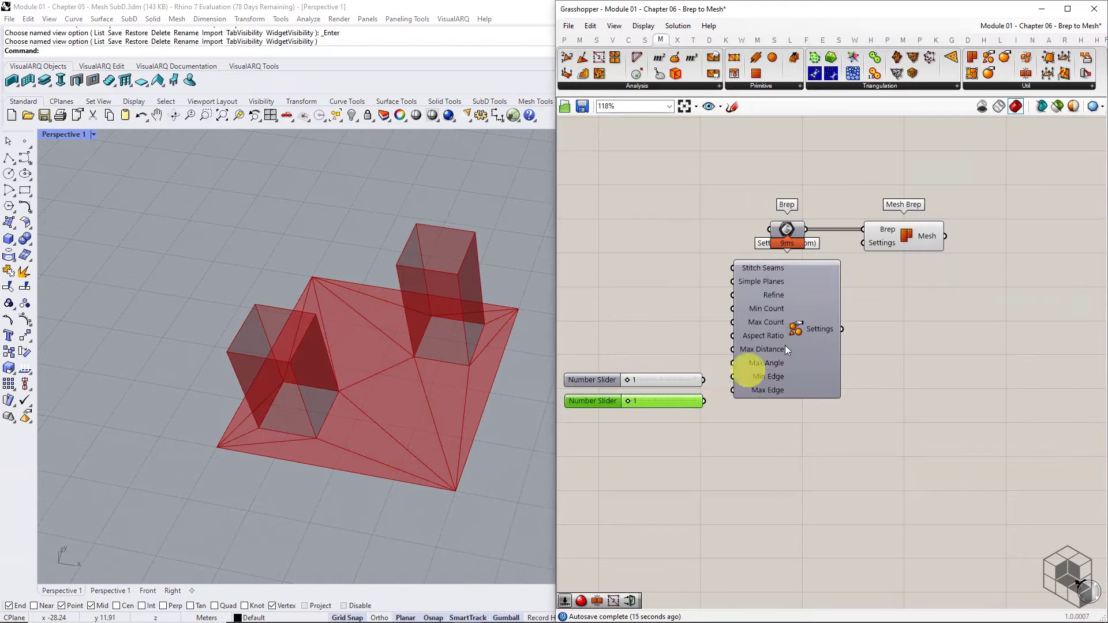
# - Wire the custom settings into Mesh Brep's Settings input and drive Min Edge and Max Edge with the two sliders, both set to 5
pyautogui.moveTo(850, 279); pyautogui.dragTo(865, 243)
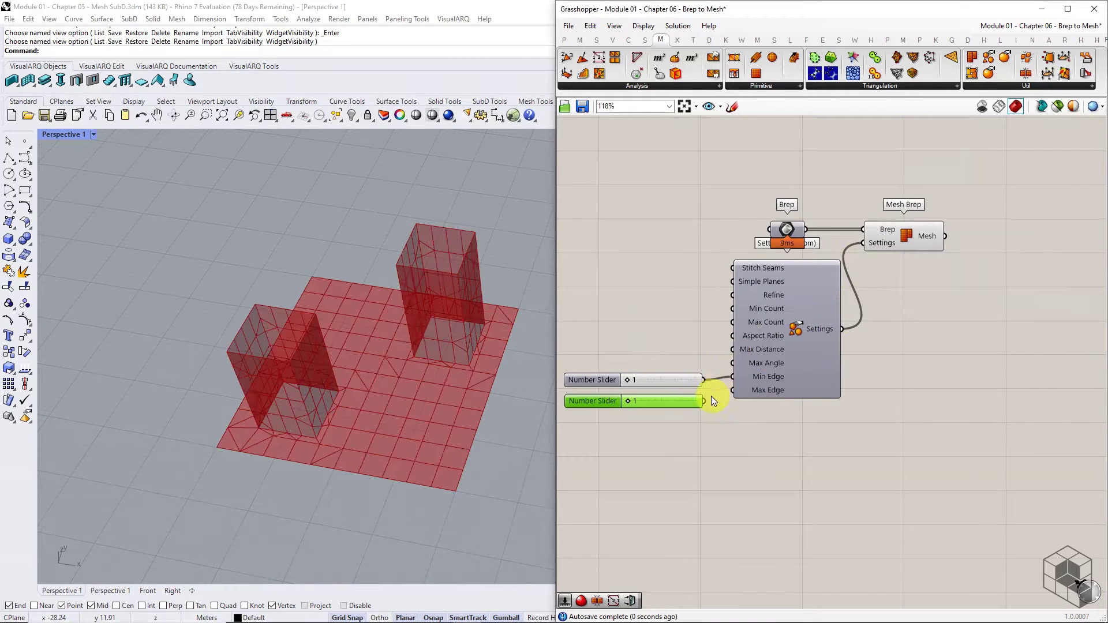
pyautogui.moveTo(728, 390); pyautogui.dragTo(733, 390)
pyautogui.moveTo(665, 381); pyautogui.dragTo(696, 391)
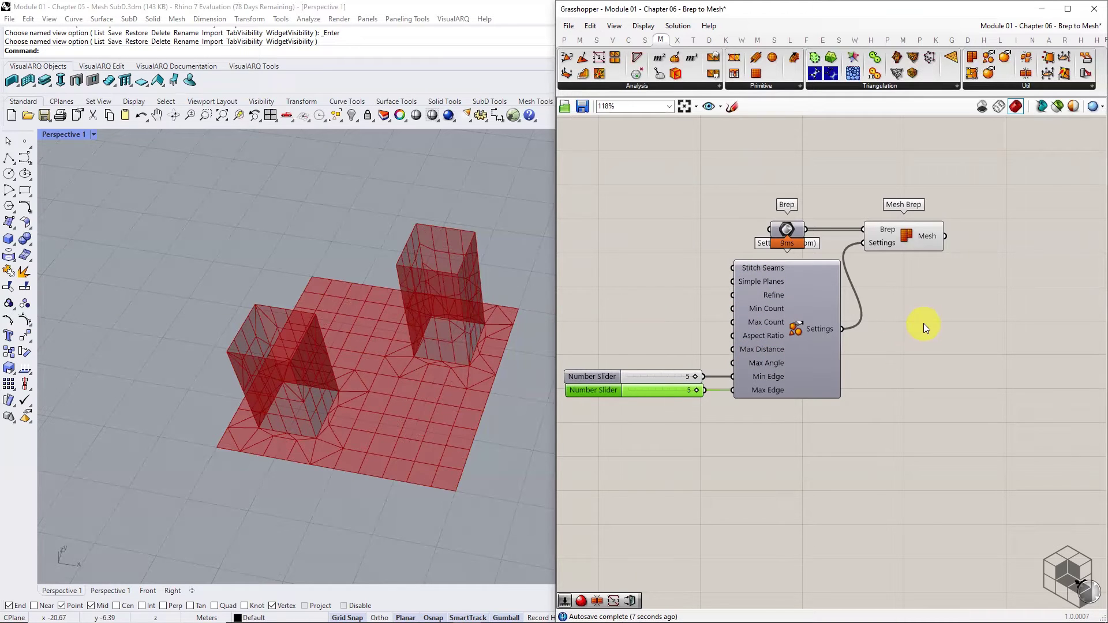
# - Add a Mesh Join component fed by Mesh Brep's Mesh output and hide Mesh Brep's preview
pyautogui.moveTo(923, 327); pyautogui.dragTo(819, 371, button='right')
pyautogui.moveTo(825, 288)
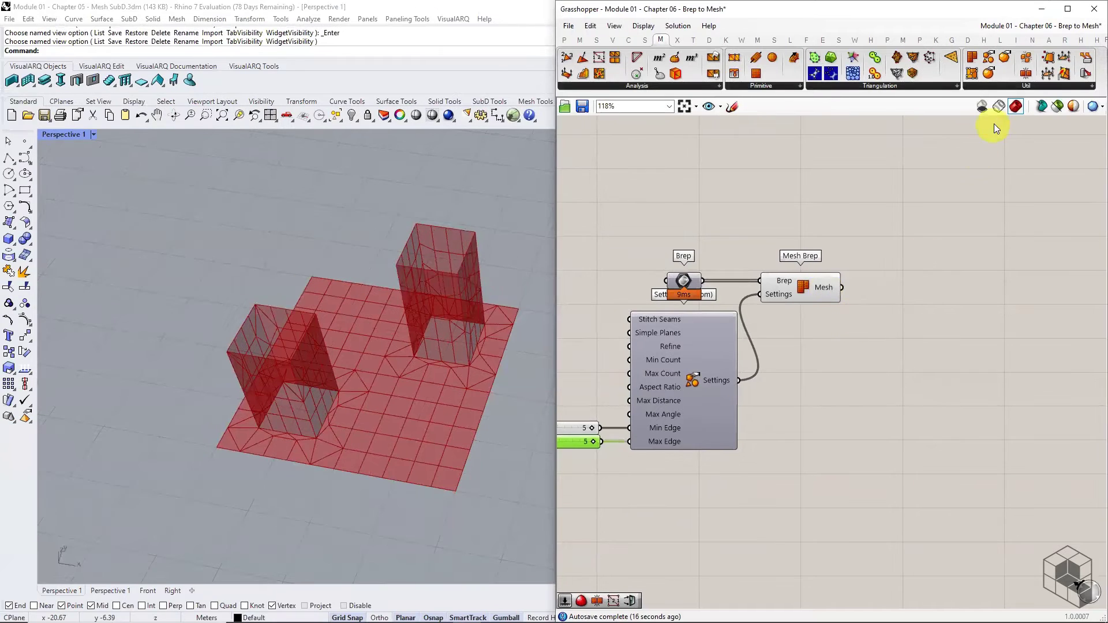
pyautogui.click(1023, 85)
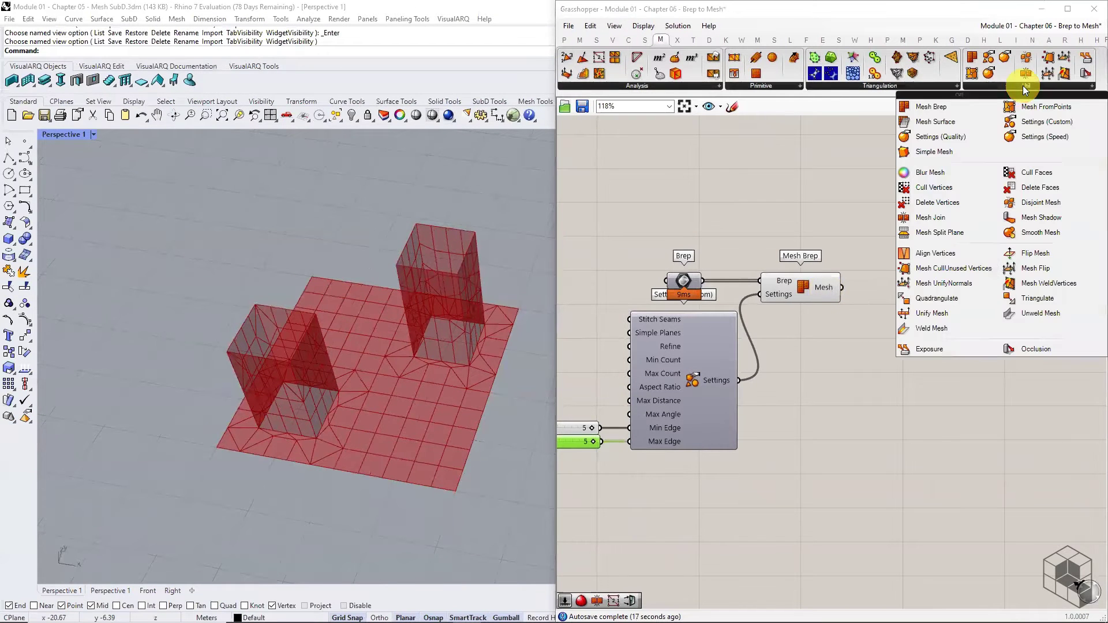
pyautogui.moveTo(932, 221); pyautogui.dragTo(872, 283)
pyautogui.click(795, 280)
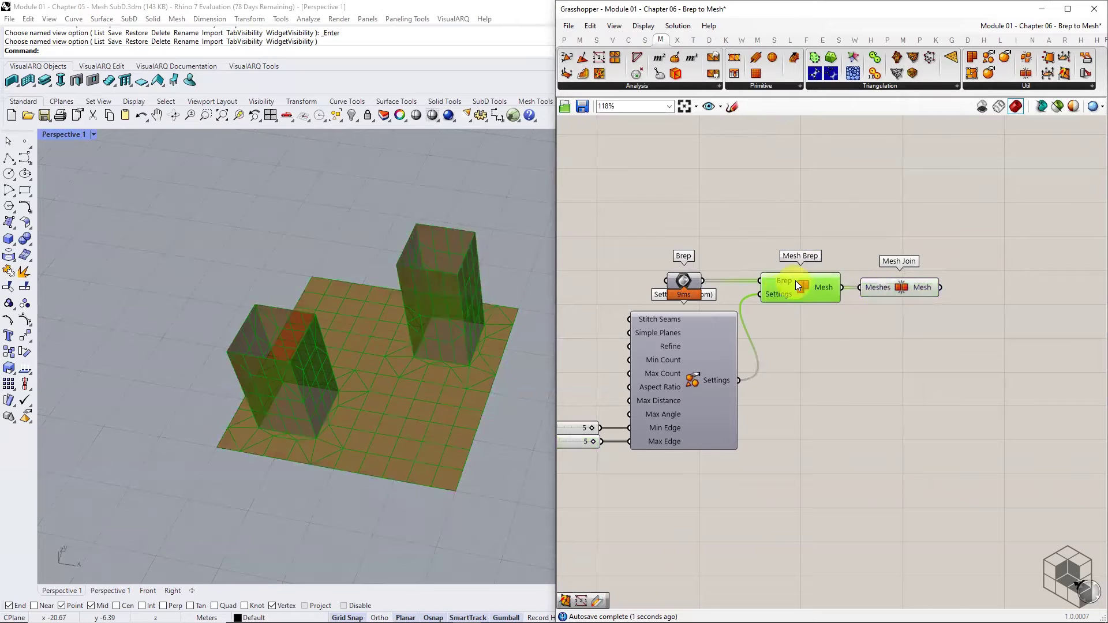
pyautogui.middleClick(795, 280)
pyautogui.click(823, 240)
# - Add a Mesh Edges component and connect it to the Mesh Join output
pyautogui.click(667, 87)
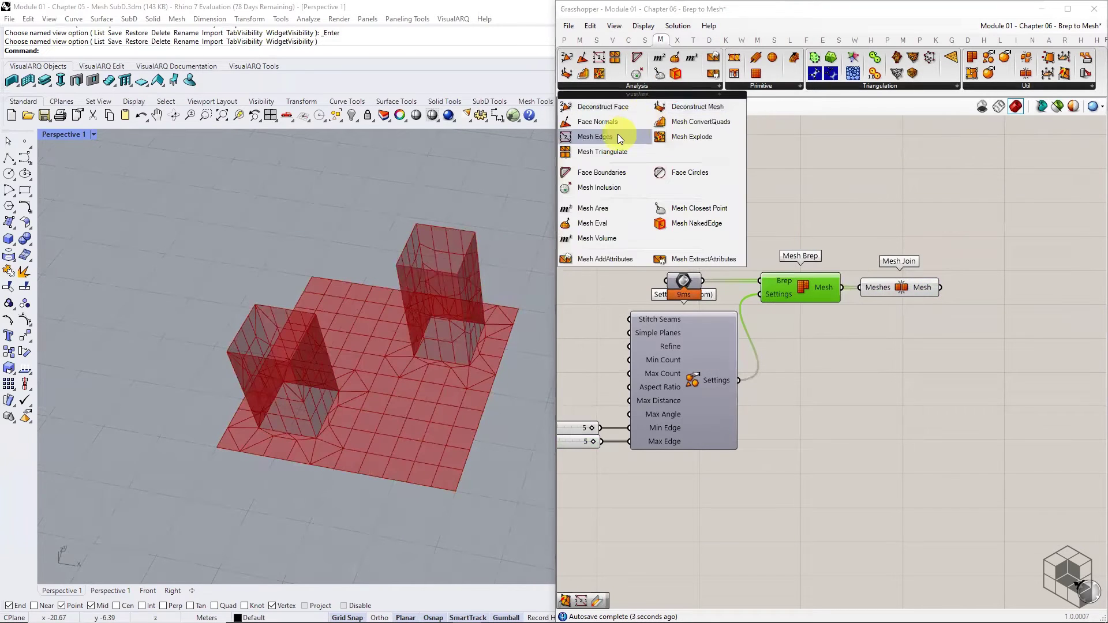
pyautogui.moveTo(618, 134); pyautogui.dragTo(614, 137)
pyautogui.moveTo(1001, 294); pyautogui.dragTo(962, 293)
pyautogui.moveTo(1024, 346); pyautogui.dragTo(813, 344, button='right')
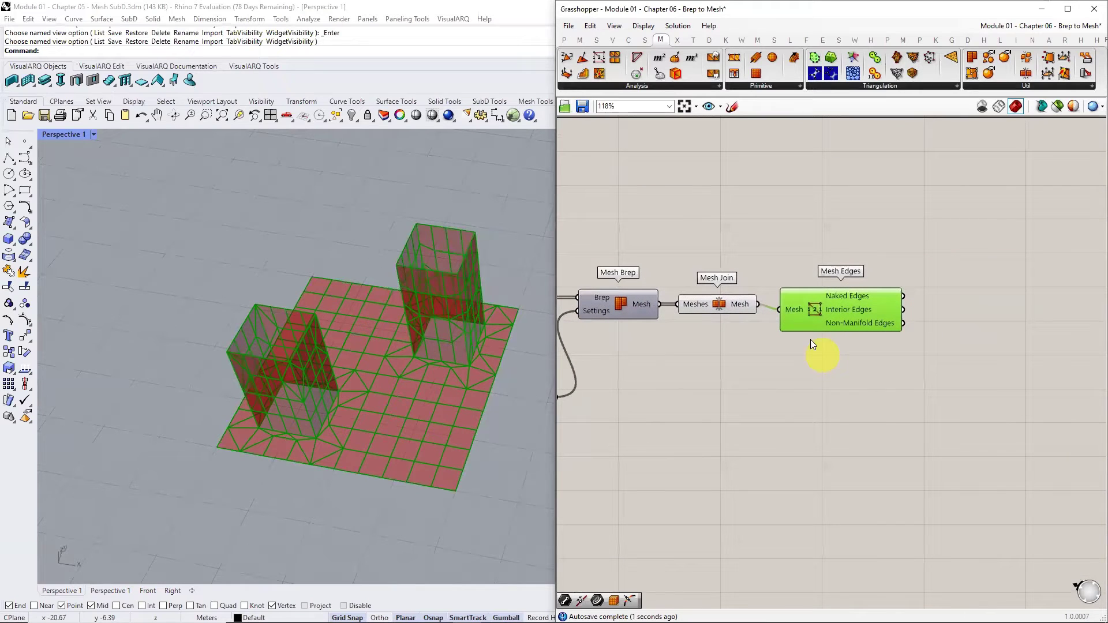
# - Collect the Naked Edges output in a new Curve parameter and hide the Mesh Edges preview
pyautogui.click(564, 39)
pyautogui.moveTo(607, 68); pyautogui.dragTo(974, 294)
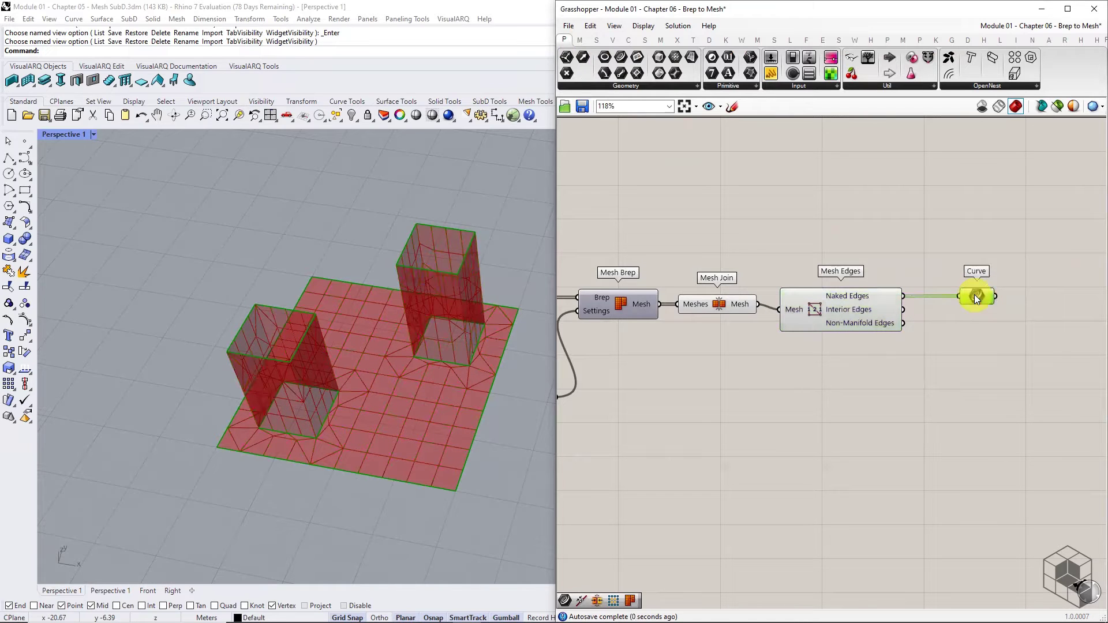
pyautogui.click(808, 314)
pyautogui.middleClick(826, 318)
pyautogui.click(857, 275)
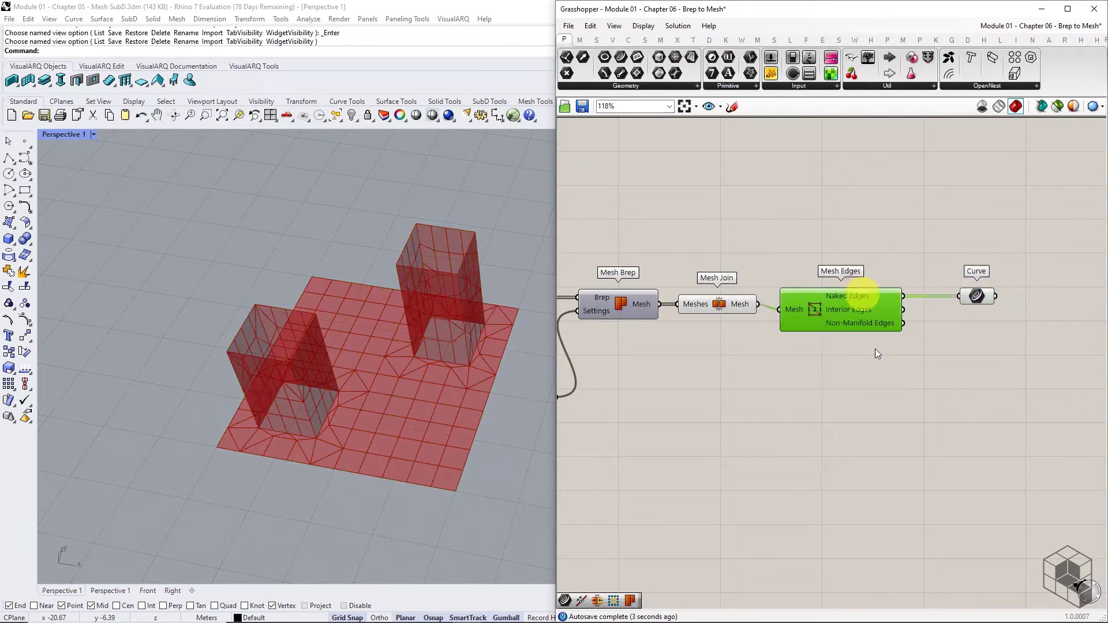
# - Highlight the naked-edge curves and examine how the mesh vertices line up where the front box meets the ground surface
pyautogui.click(918, 341)
pyautogui.click(977, 296)
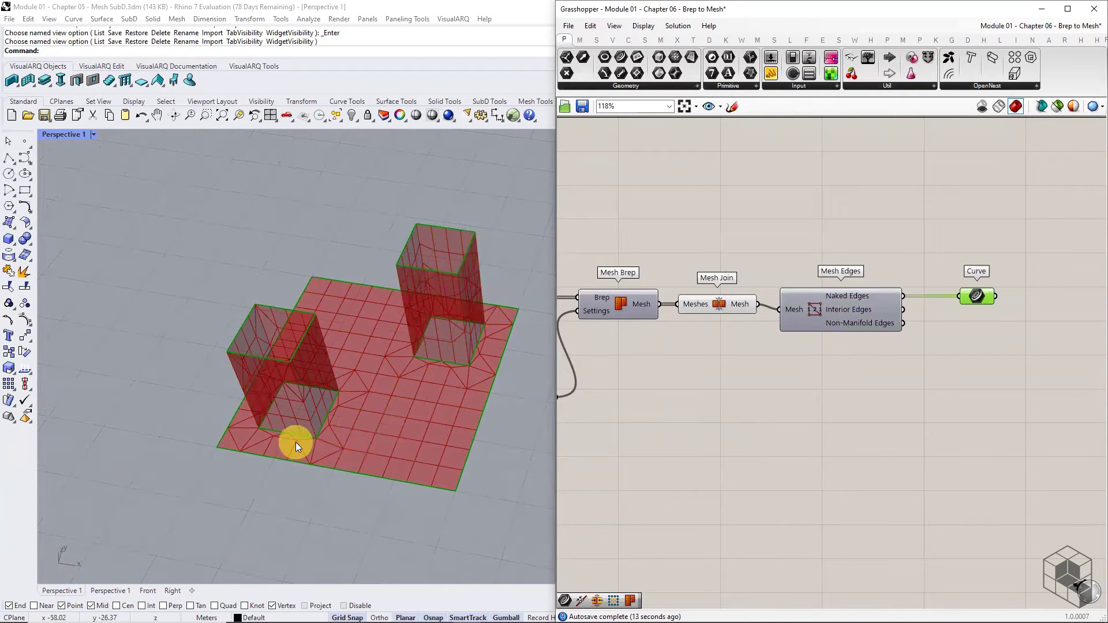
pyautogui.scroll(5, 295, 442)
pyautogui.scroll(2, 295, 442)
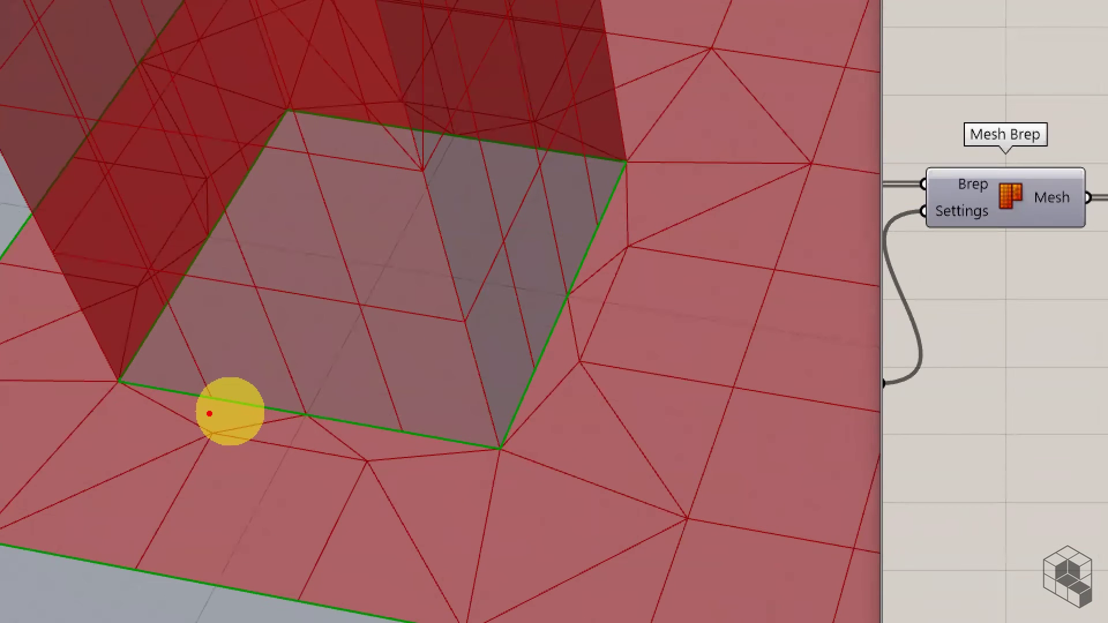
pyautogui.moveTo(205, 389)
pyautogui.mouseDown()
pyautogui.moveTo(219, 405)
pyautogui.moveTo(207, 406)
pyautogui.mouseUp()
pyautogui.moveTo(532, 363)
pyautogui.mouseDown()
pyautogui.moveTo(551, 376)
pyautogui.moveTo(533, 379)
pyautogui.mouseUp()
pyautogui.moveTo(392, 420)
pyautogui.mouseDown()
pyautogui.moveTo(413, 441)
pyautogui.moveTo(394, 441)
pyautogui.mouseUp()
pyautogui.moveTo(591, 218)
pyautogui.mouseDown()
pyautogui.moveTo(623, 240)
pyautogui.moveTo(594, 232)
pyautogui.mouseUp()
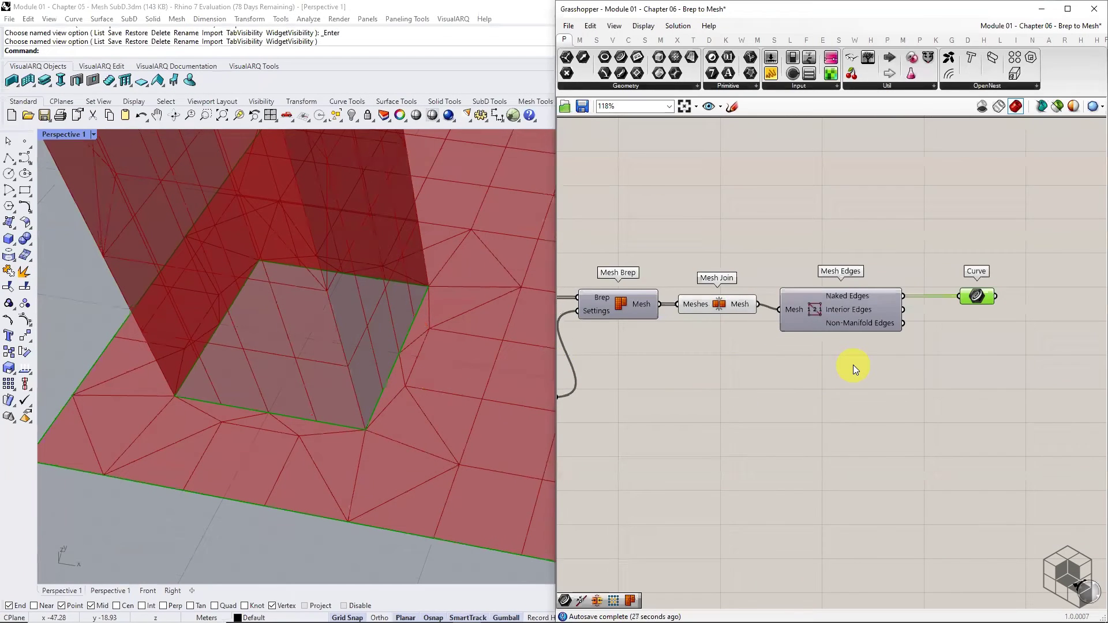
# - Duplicate the whole definition, from the sliders to the Curve parameter, below the original
pyautogui.scroll(-3, 853, 364)
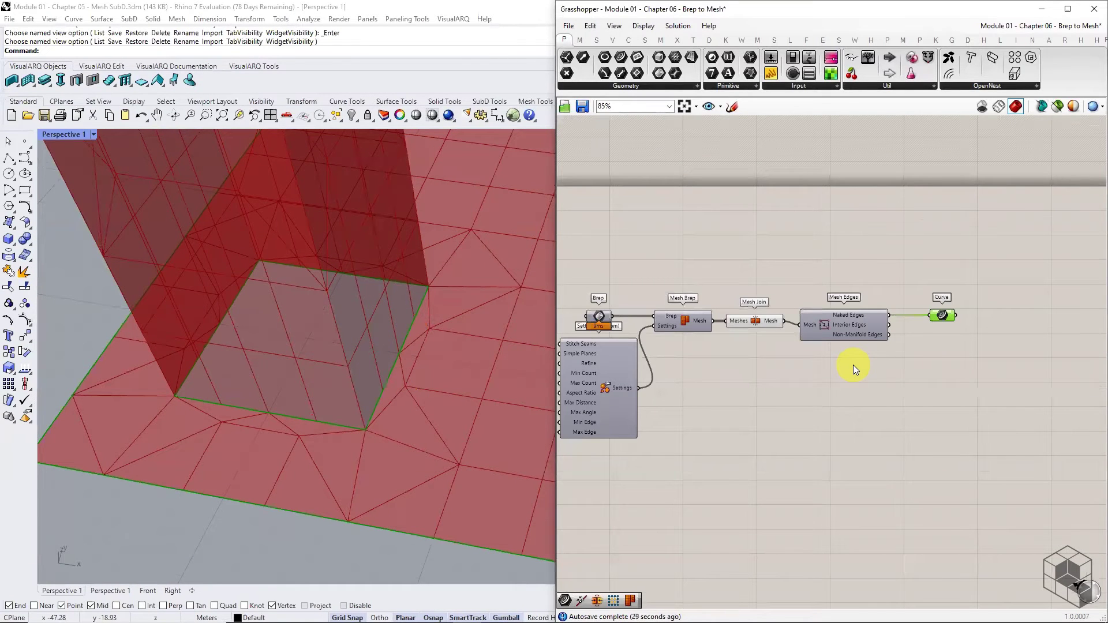
pyautogui.scroll(-2, 925, 337)
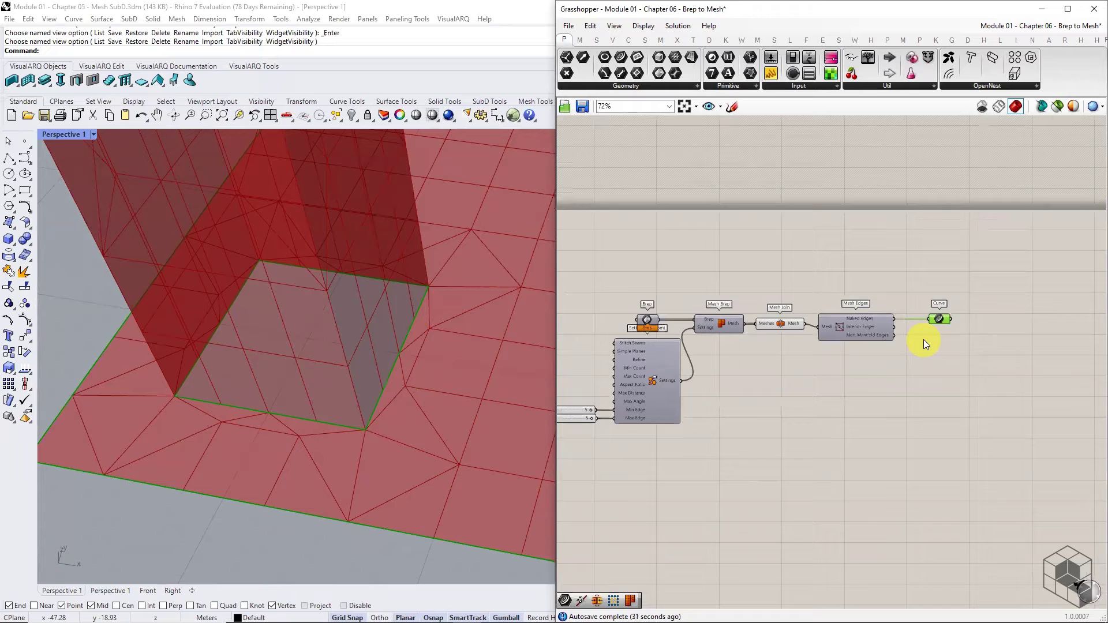
pyautogui.moveTo(972, 288); pyautogui.dragTo(620, 425)
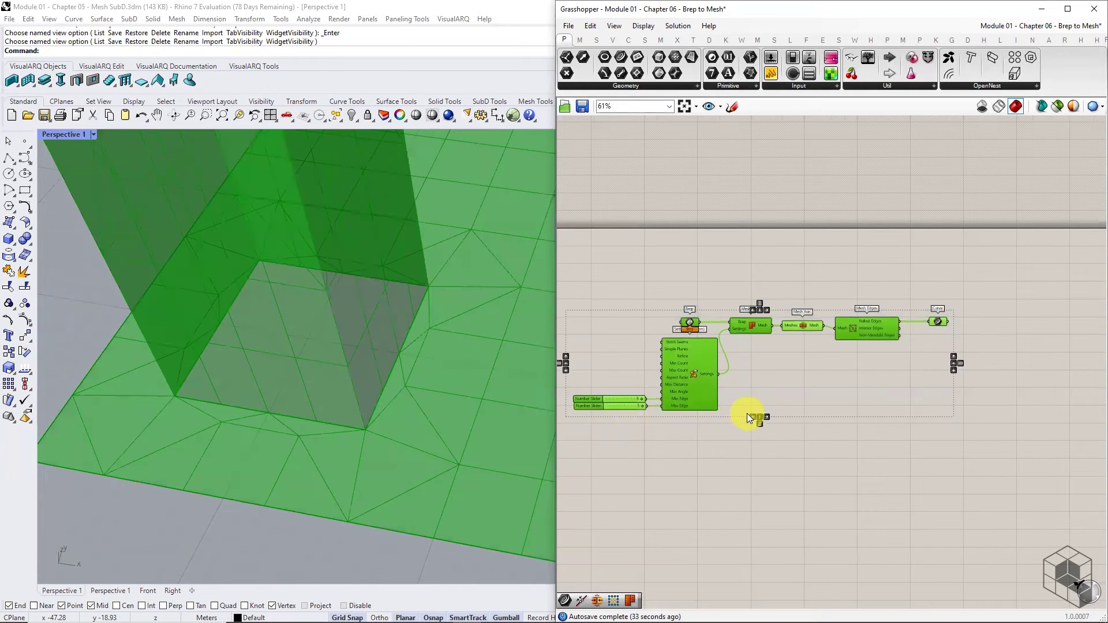
pyautogui.keyDown('alt'); pyautogui.moveTo(700, 369); pyautogui.dragTo(690, 497); pyautogui.keyUp('alt')
pyautogui.click(822, 407)
# - Hide the previews of the original definition's Mesh Join, Mesh Edges and Curve components
pyautogui.moveTo(968, 314); pyautogui.dragTo(779, 363)
pyautogui.press('space')
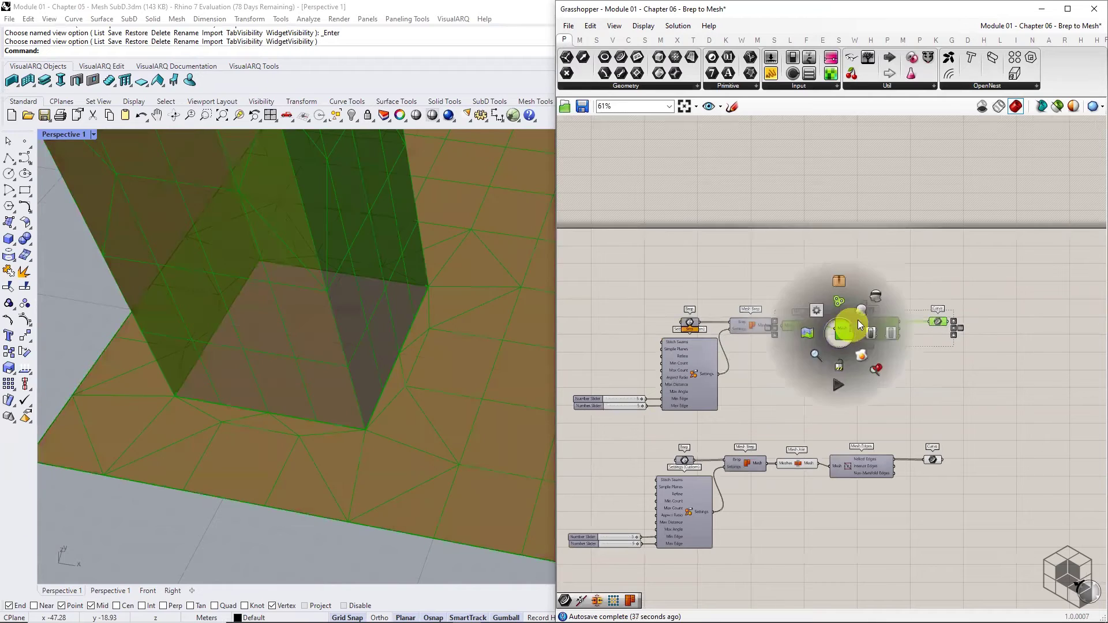
pyautogui.click(879, 296)
pyautogui.click(865, 406)
# - Make room in the copied definition and insert a Brep Join component between its Brep parameter and Mesh Brep
pyautogui.moveTo(960, 410); pyautogui.dragTo(806, 469)
pyautogui.click(793, 507)
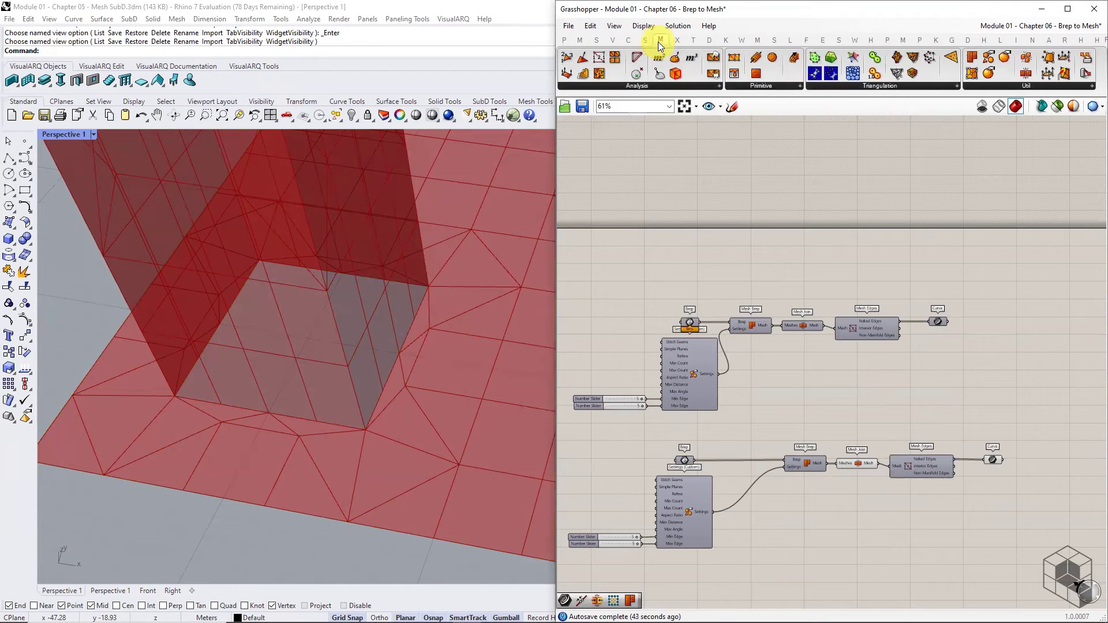
pyautogui.click(598, 39)
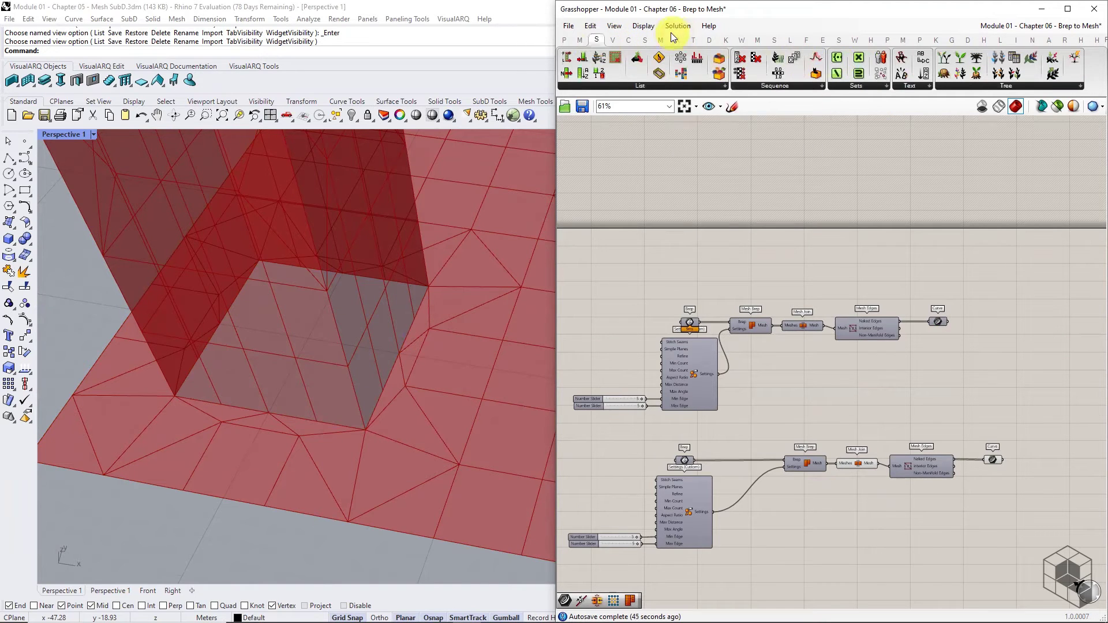
pyautogui.click(644, 39)
pyautogui.click(846, 85)
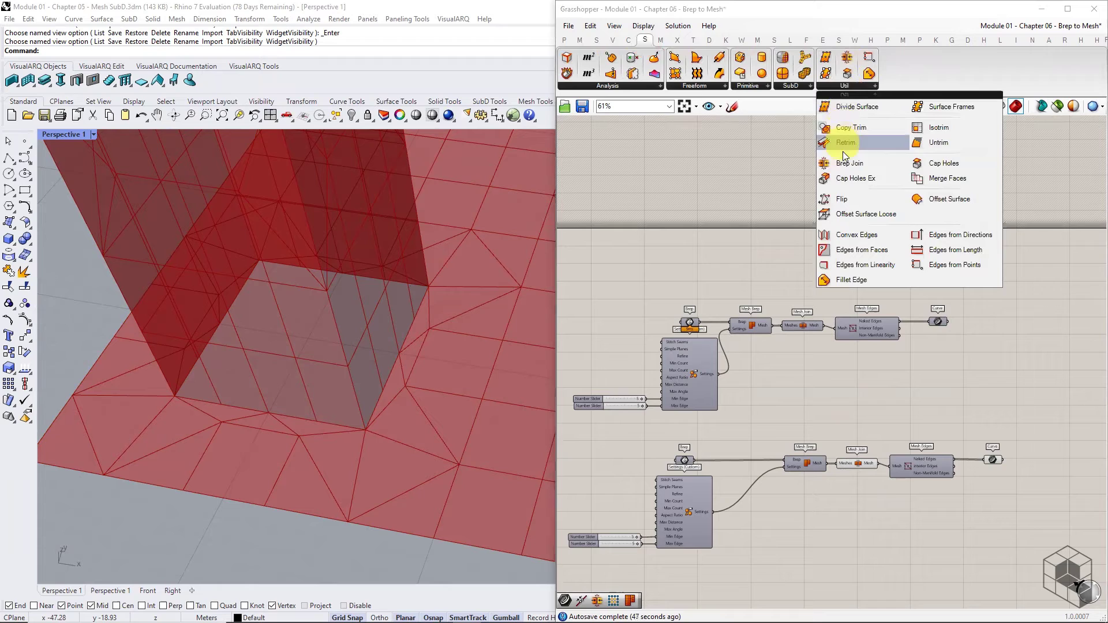
pyautogui.moveTo(842, 167); pyautogui.dragTo(741, 463)
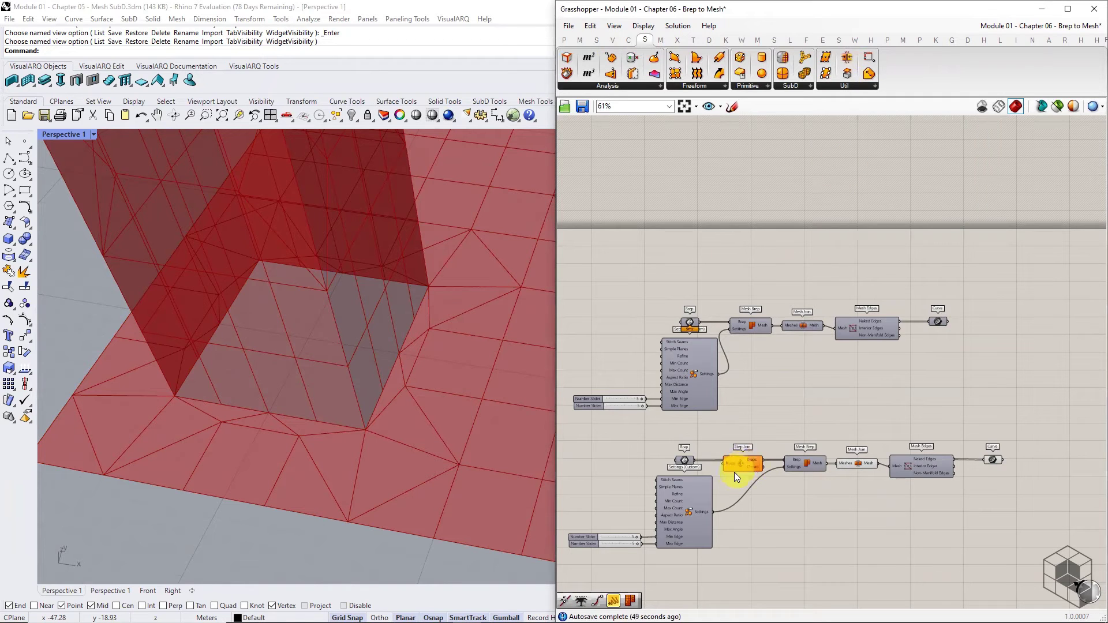
pyautogui.scroll(4, 732, 474)
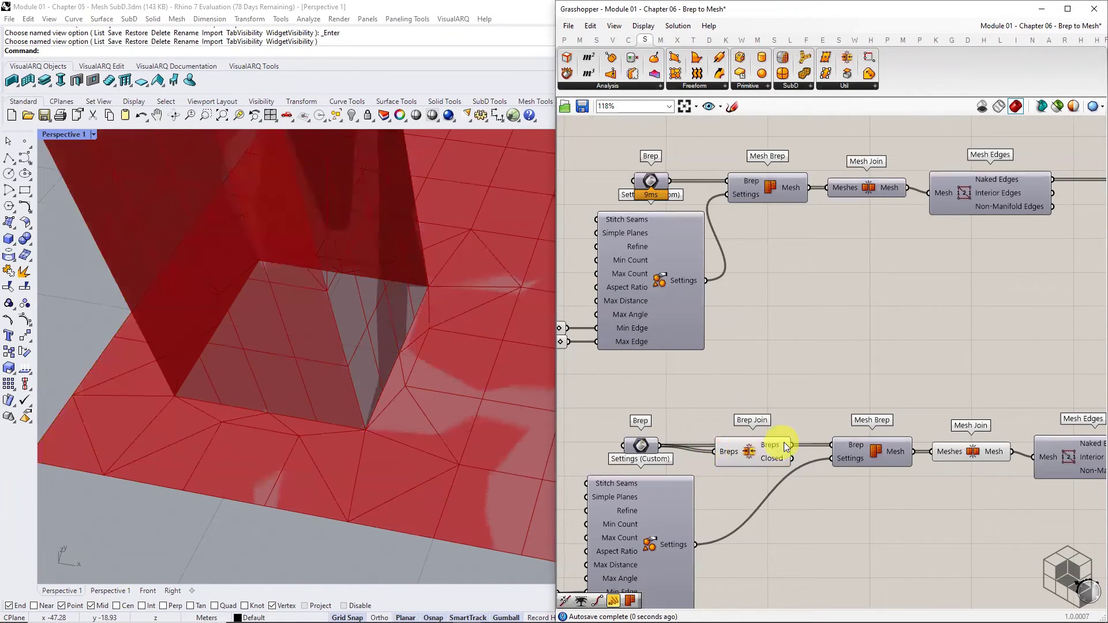
# - Hide the preview of the new Brep Join component
pyautogui.click(764, 450)
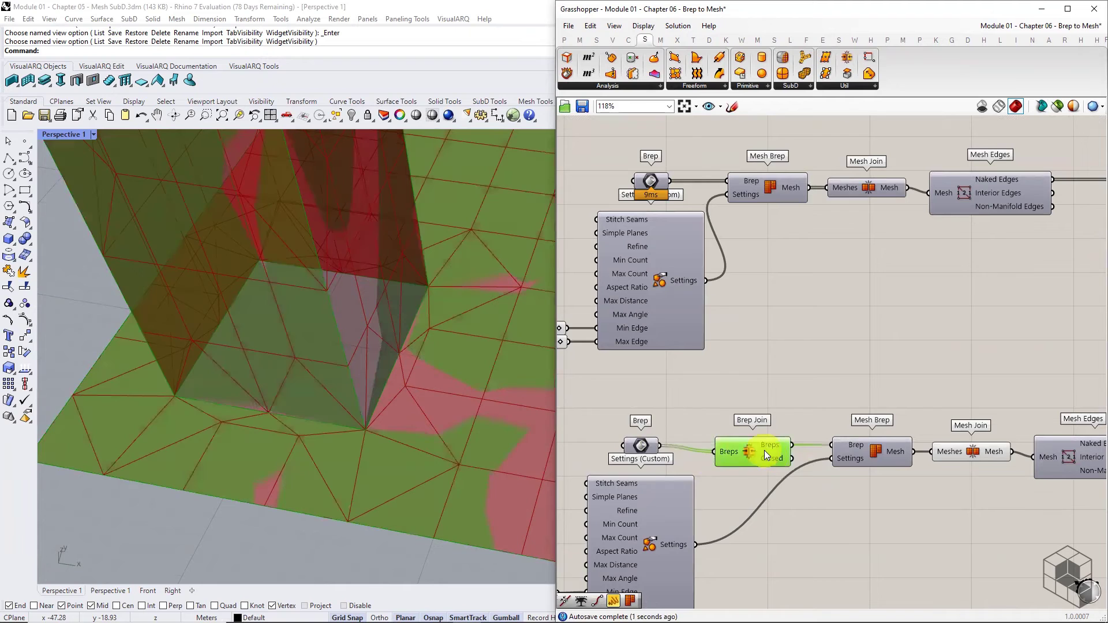
pyautogui.middleClick(764, 450)
pyautogui.click(802, 414)
pyautogui.click(1009, 385)
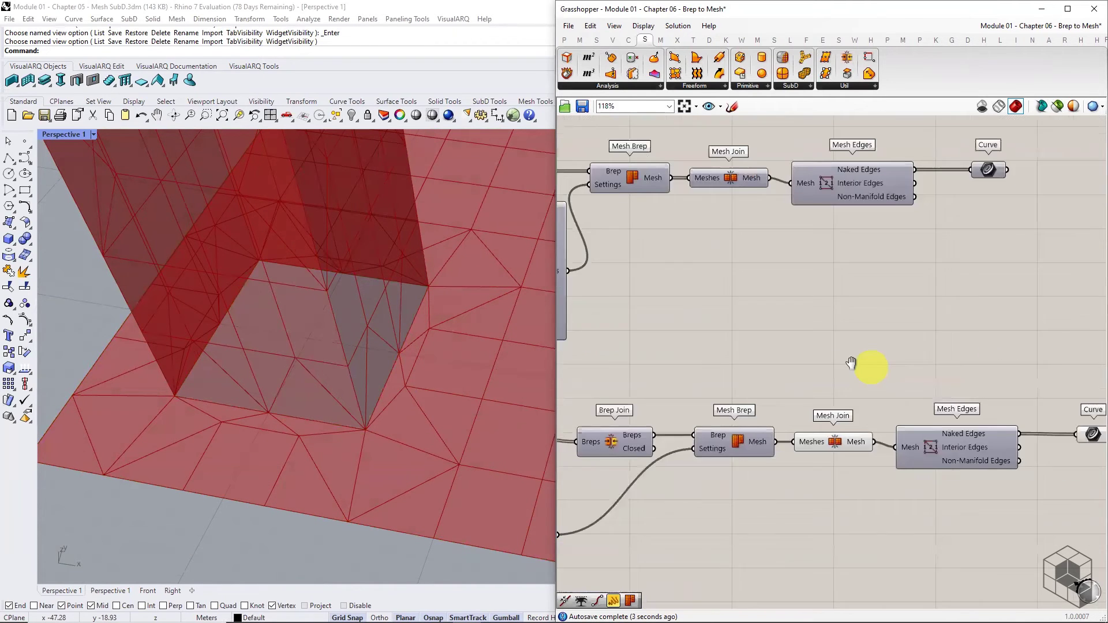
# - Place two panels between the original and copied definitions, near their Mesh Join components
pyautogui.moveTo(851, 362); pyautogui.dragTo(791, 363, button='right')
pyautogui.moveTo(688, 437)
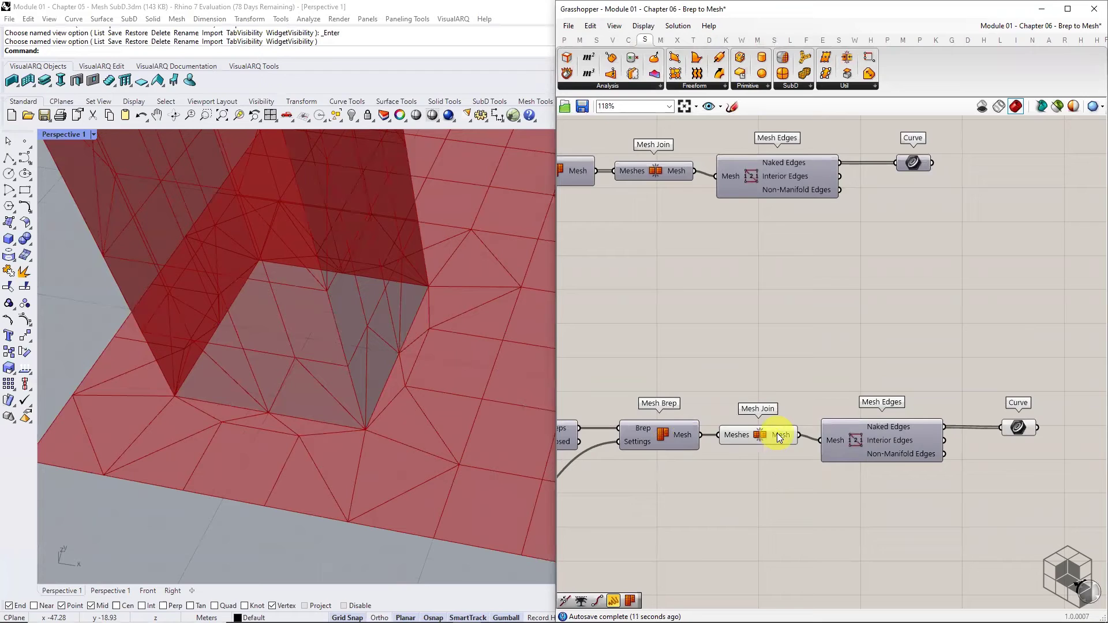
pyautogui.moveTo(780, 437)
pyautogui.scroll(4, 215, 428)
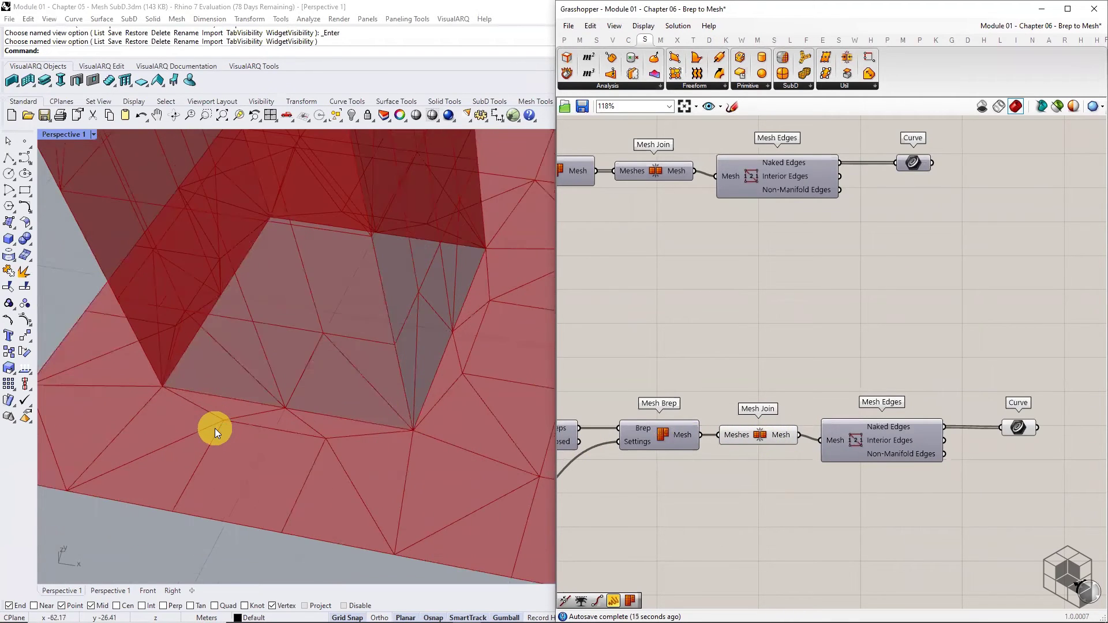
pyautogui.scroll(-6, 214, 428)
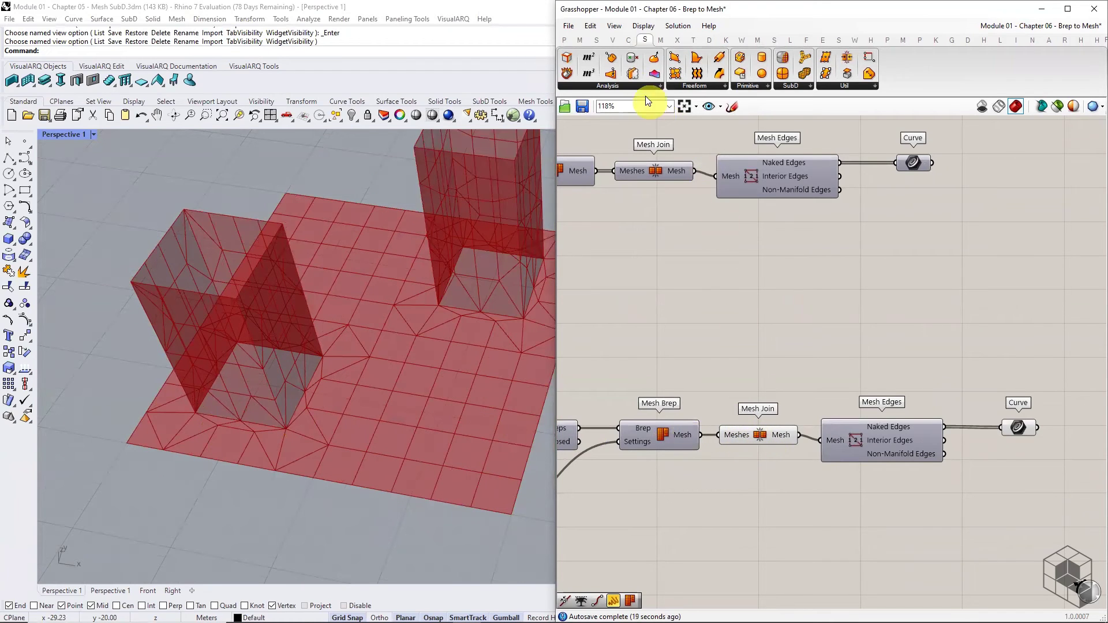
pyautogui.click(564, 40)
pyautogui.moveTo(772, 76); pyautogui.dragTo(769, 281)
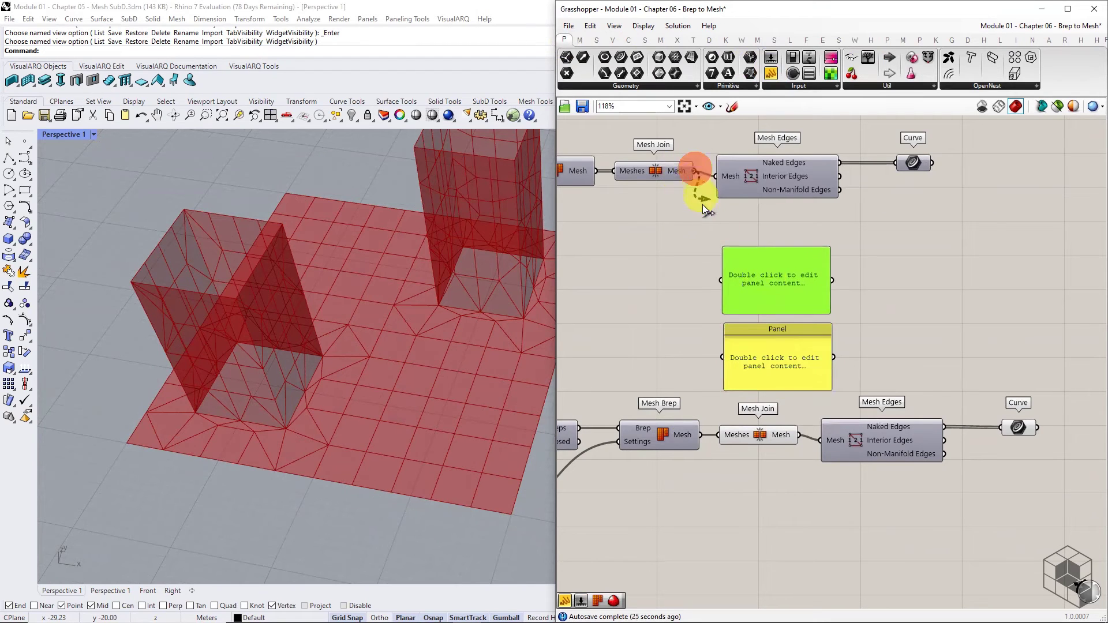
# - Connect the original Mesh Join output to the upper panel and the copied Mesh Brep output to the lower panel, and compare their mesh data
pyautogui.moveTo(702, 204); pyautogui.dragTo(728, 271)
pyautogui.moveTo(724, 353); pyautogui.dragTo(700, 432)
pyautogui.click(764, 366)
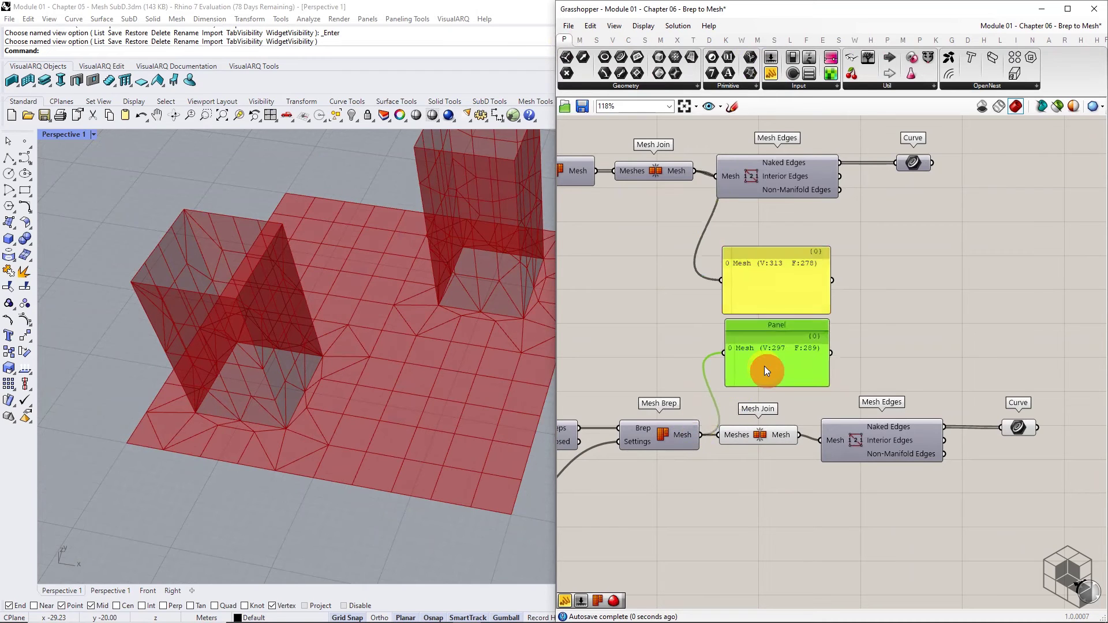
pyautogui.scroll(3, 774, 341)
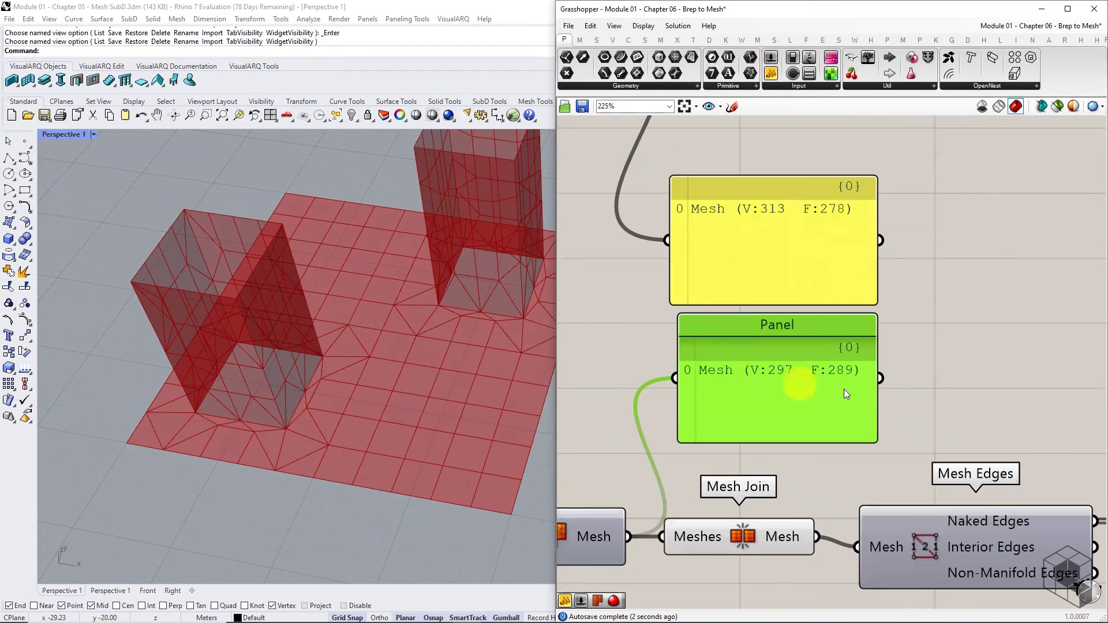
pyautogui.click(986, 401)
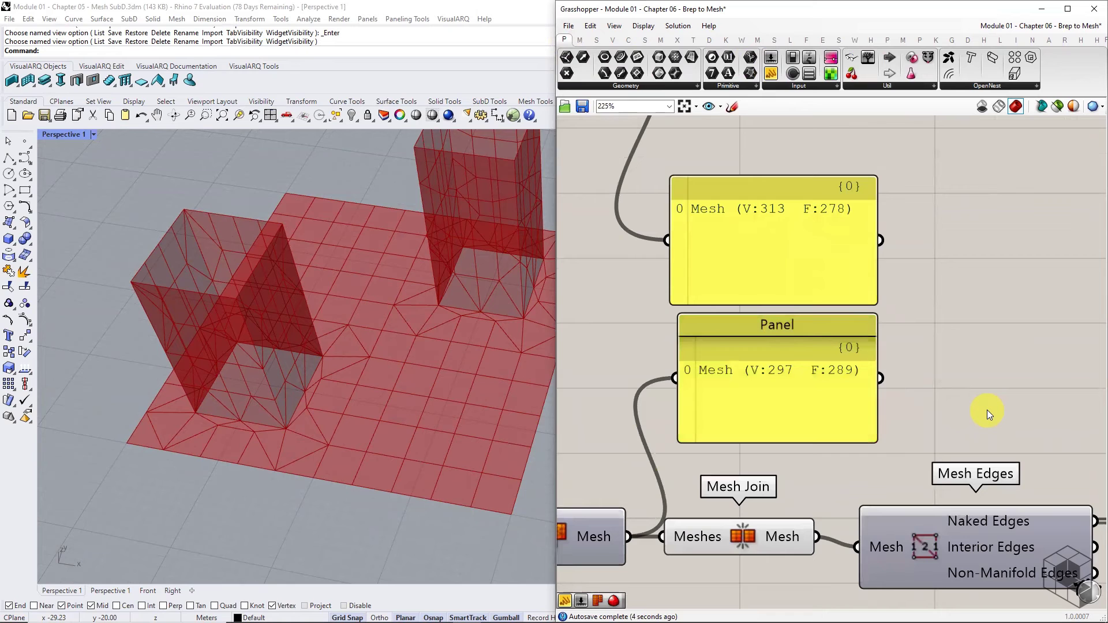
pyautogui.scroll(-5, 987, 409)
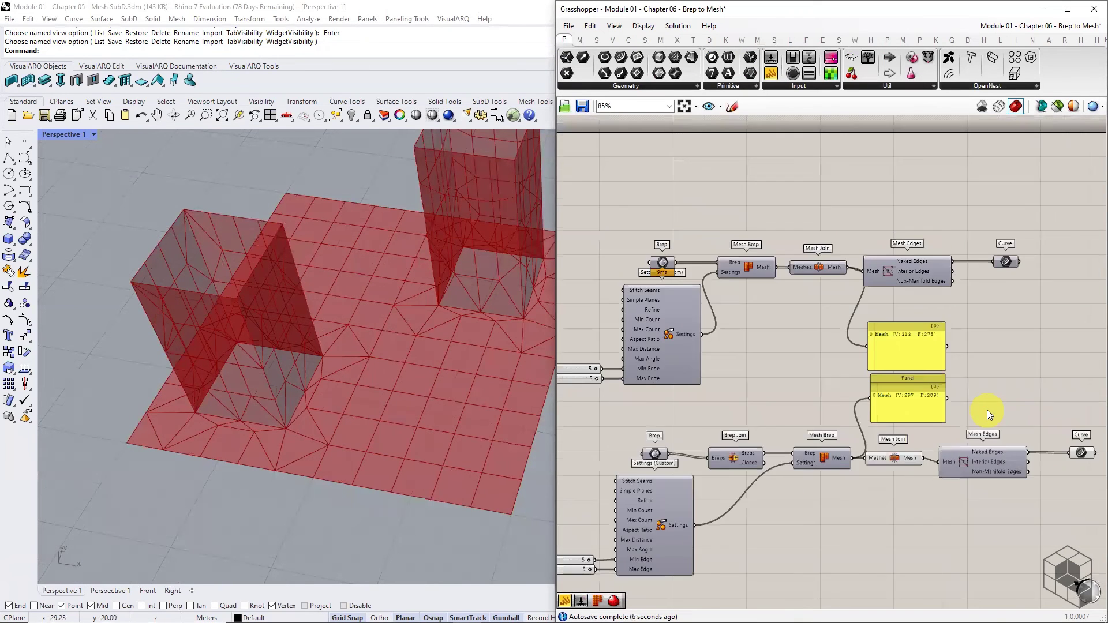
pyautogui.moveTo(992, 404); pyautogui.dragTo(962, 308, button='right')
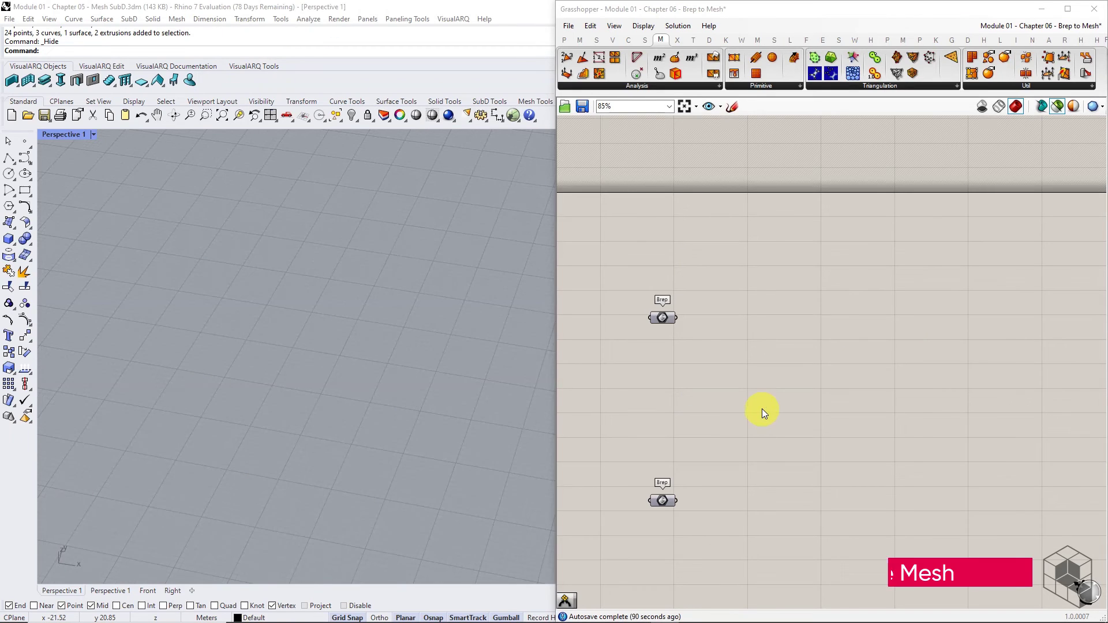
# - Add a Simple Mesh component beside the upper Brep parameter, connect the Brep to it, and inspect the box geometry
pyautogui.click(1011, 86)
pyautogui.moveTo(944, 151); pyautogui.dragTo(764, 320)
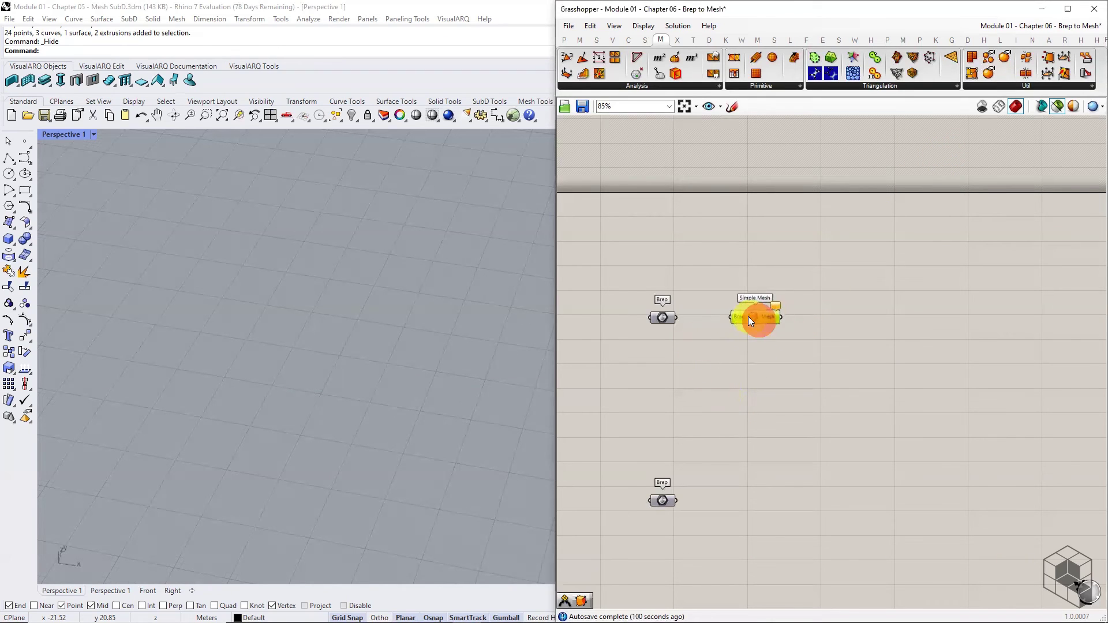
pyautogui.click(735, 372)
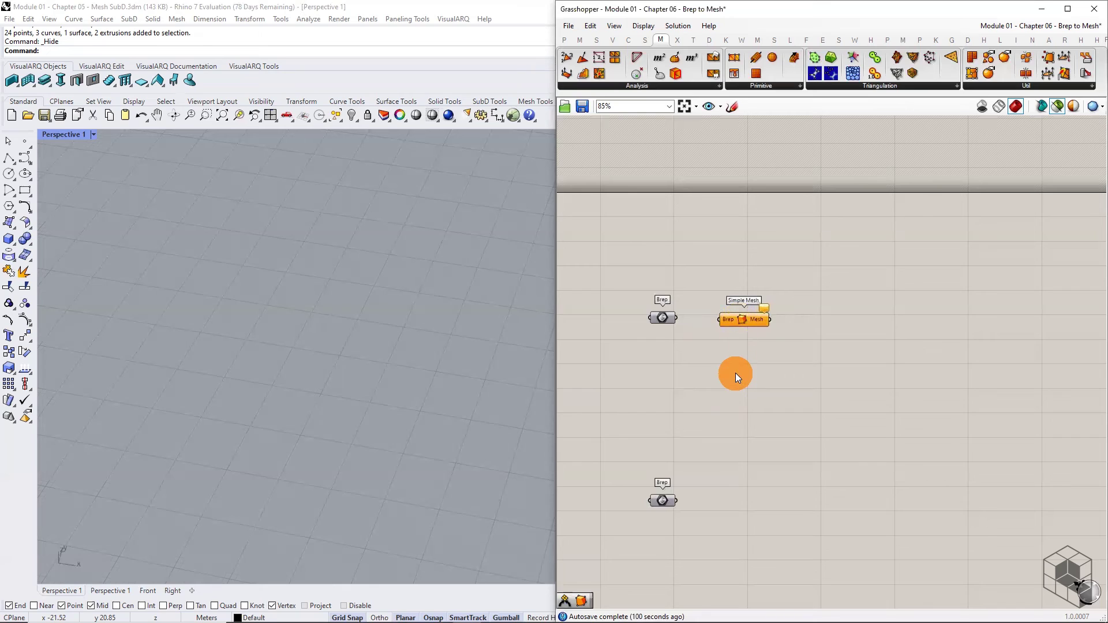
pyautogui.click(664, 319)
pyautogui.moveTo(479, 261); pyautogui.dragTo(456, 364, button='right')
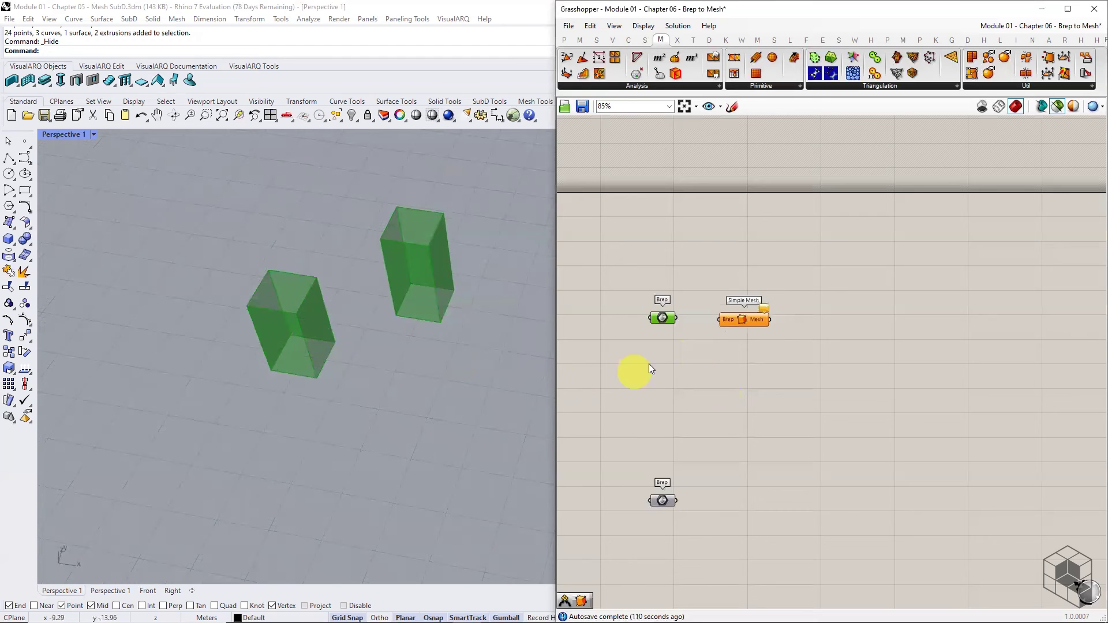
pyautogui.moveTo(692, 322); pyautogui.dragTo(729, 320)
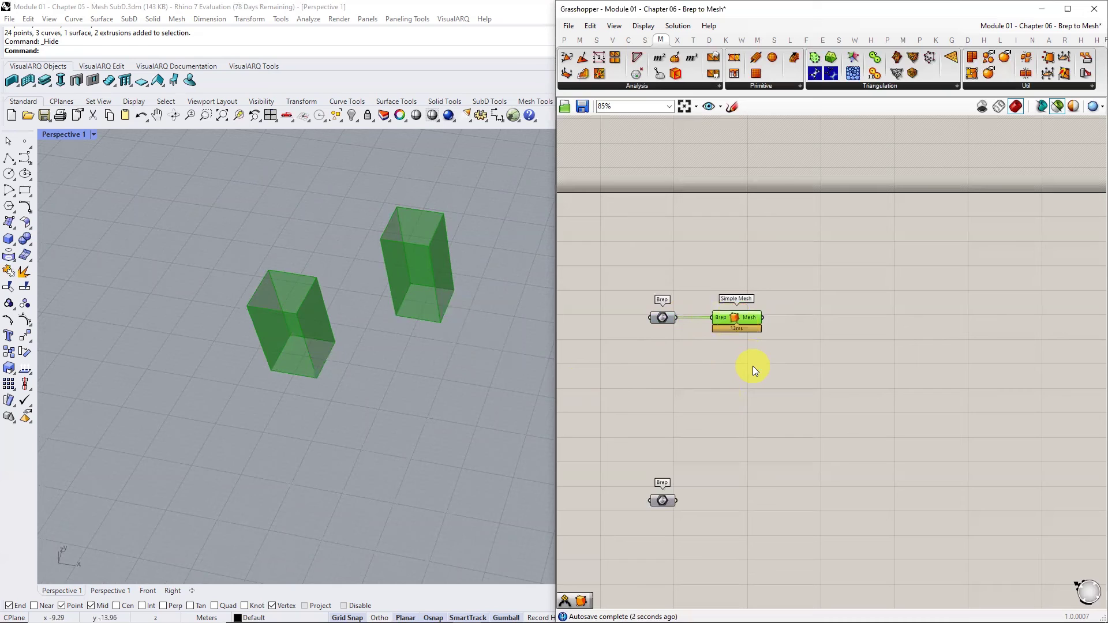
pyautogui.click(663, 316)
pyautogui.click(666, 319)
pyautogui.moveTo(754, 318)
pyautogui.click(698, 390)
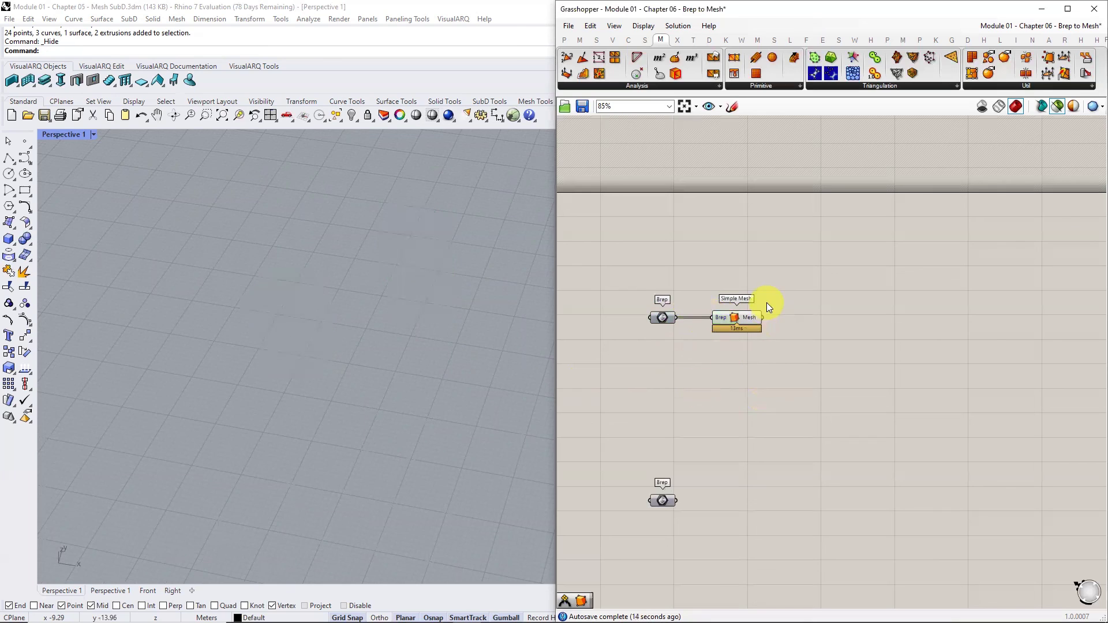
# - Duplicate the Simple Mesh component beside the lower Brep parameter and inspect that Brep's planar surface with two openings
pyautogui.click(751, 322)
pyautogui.keyDown('alt'); pyautogui.moveTo(735, 328); pyautogui.dragTo(742, 495); pyautogui.keyUp('alt')
pyautogui.click(703, 532)
pyautogui.click(661, 500)
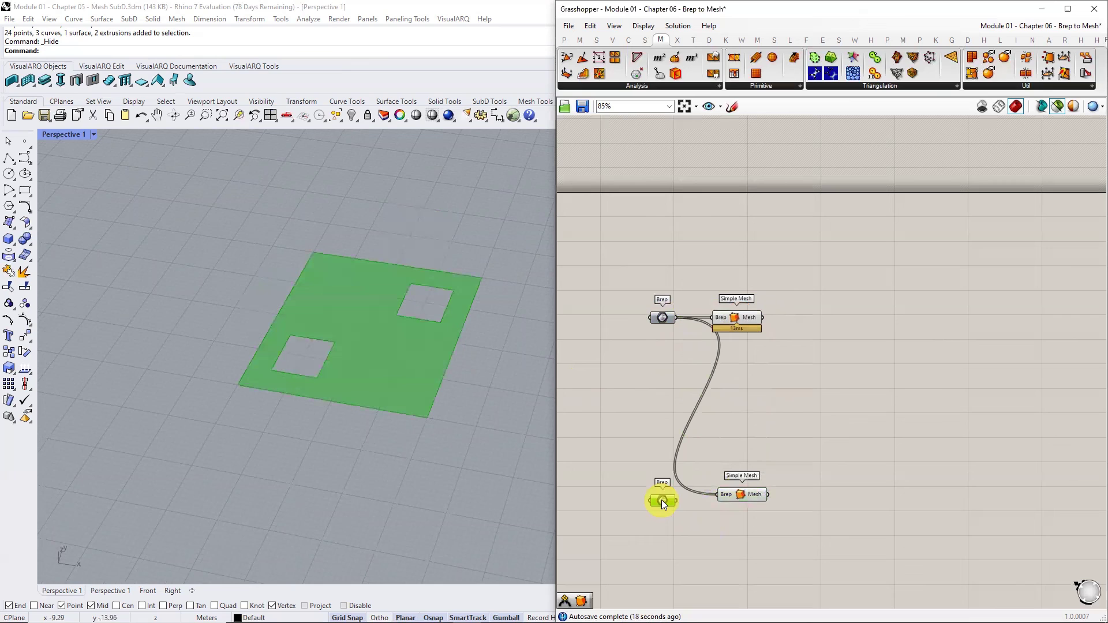
pyautogui.scroll(4, 407, 347)
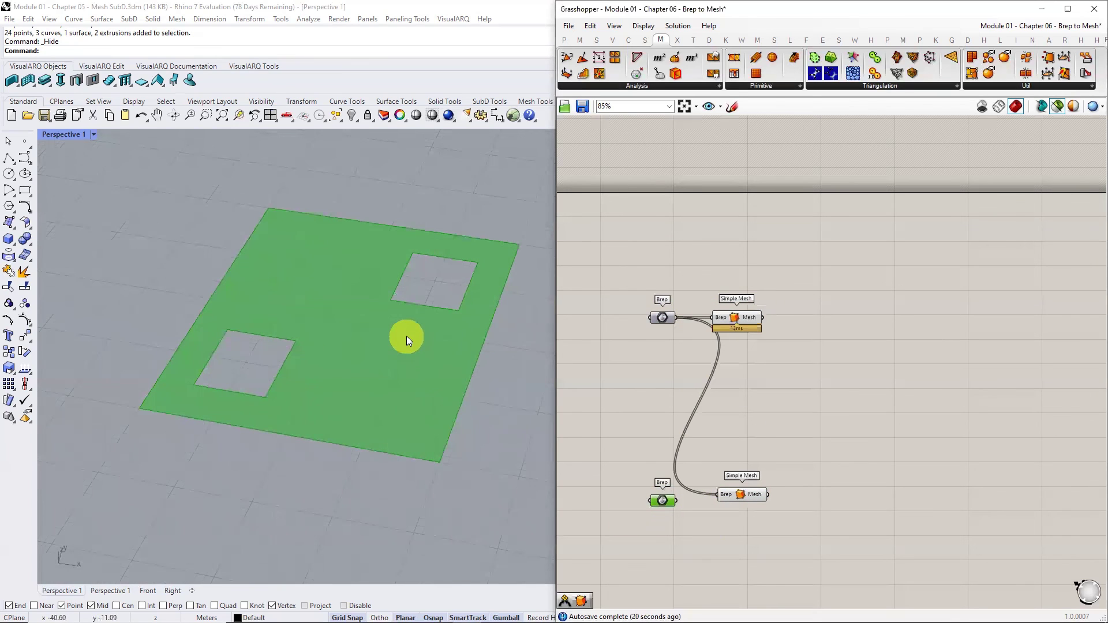